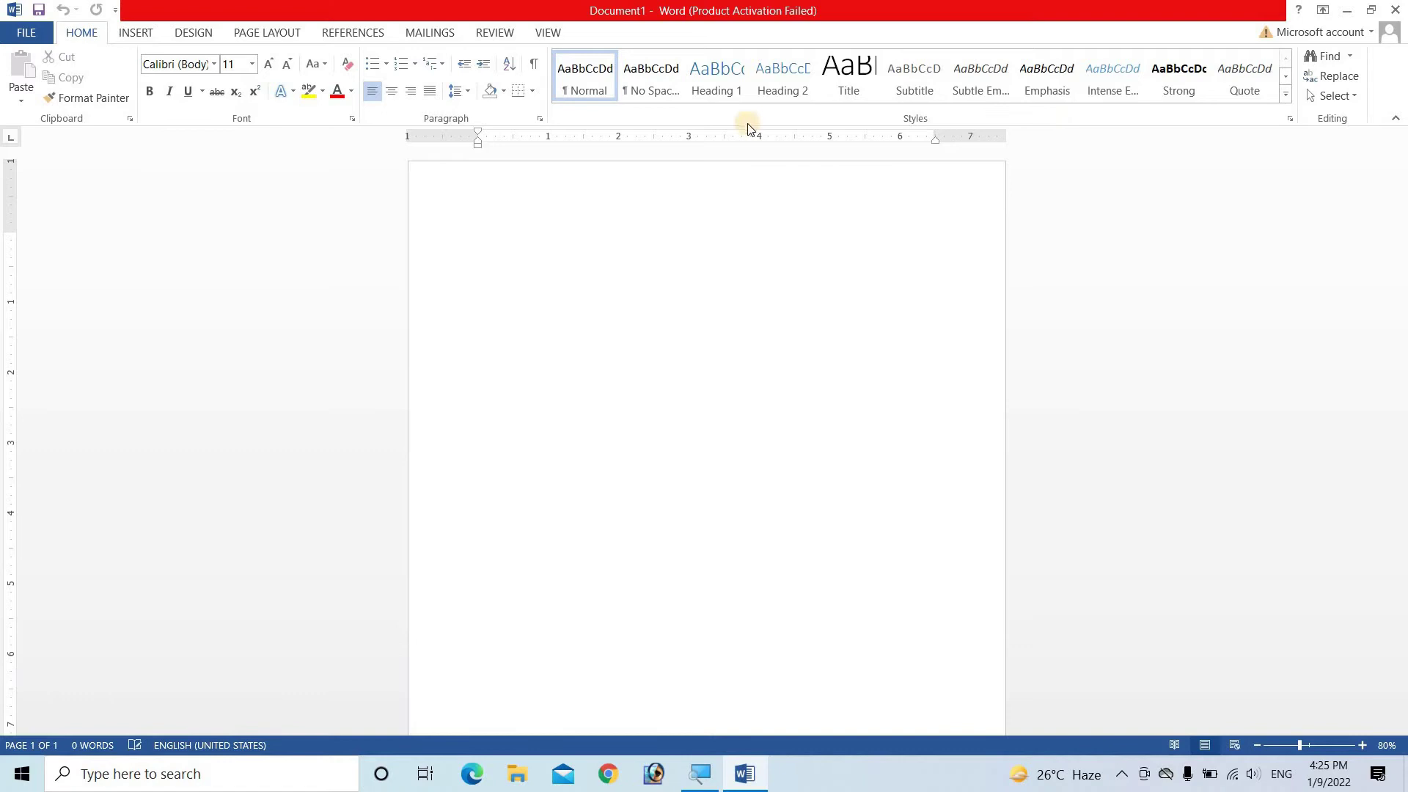
Step: Show the Insert tab commands for the blank Document1
{"action": "left_click", "coordinate": [129, 33]}
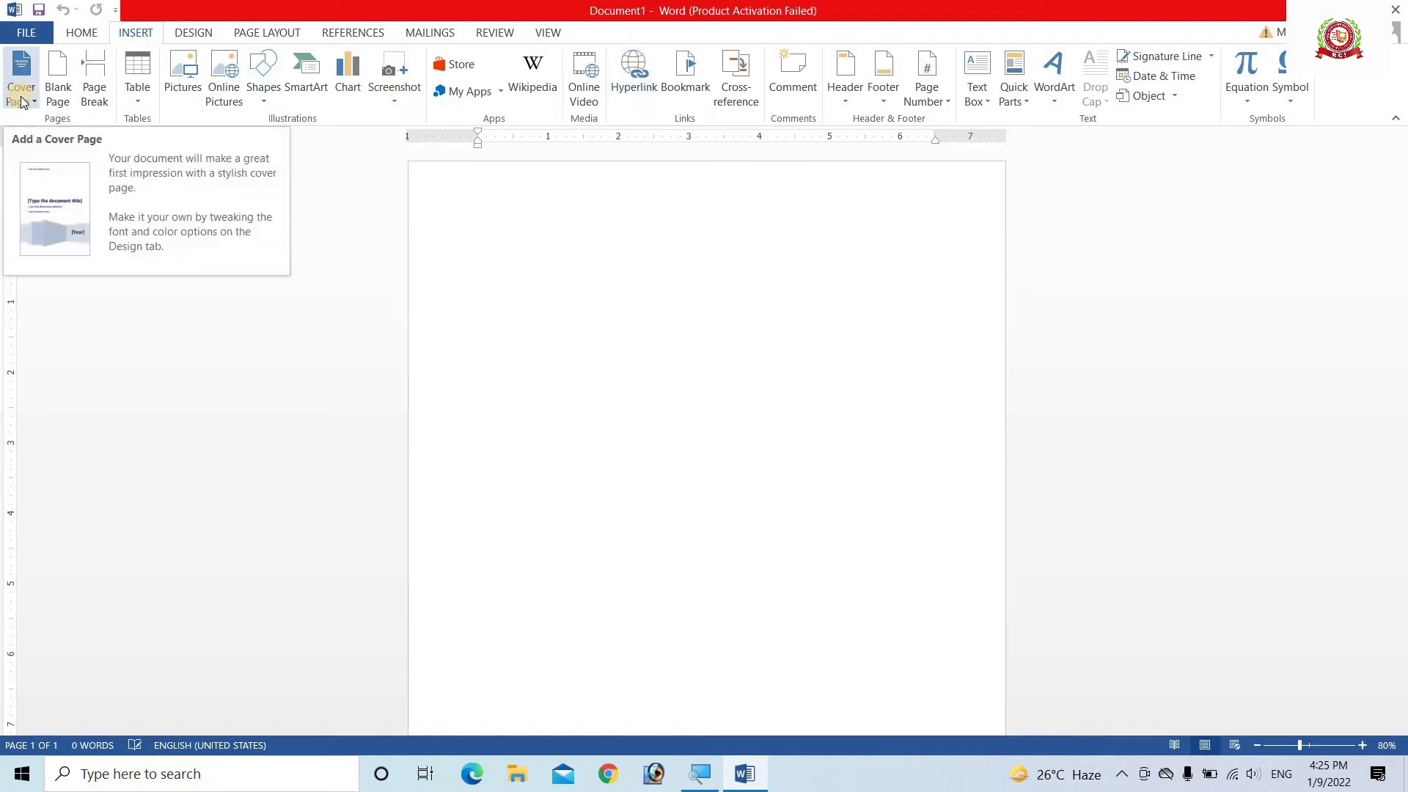
{"action": "mouse_move", "coordinate": [20, 86]}
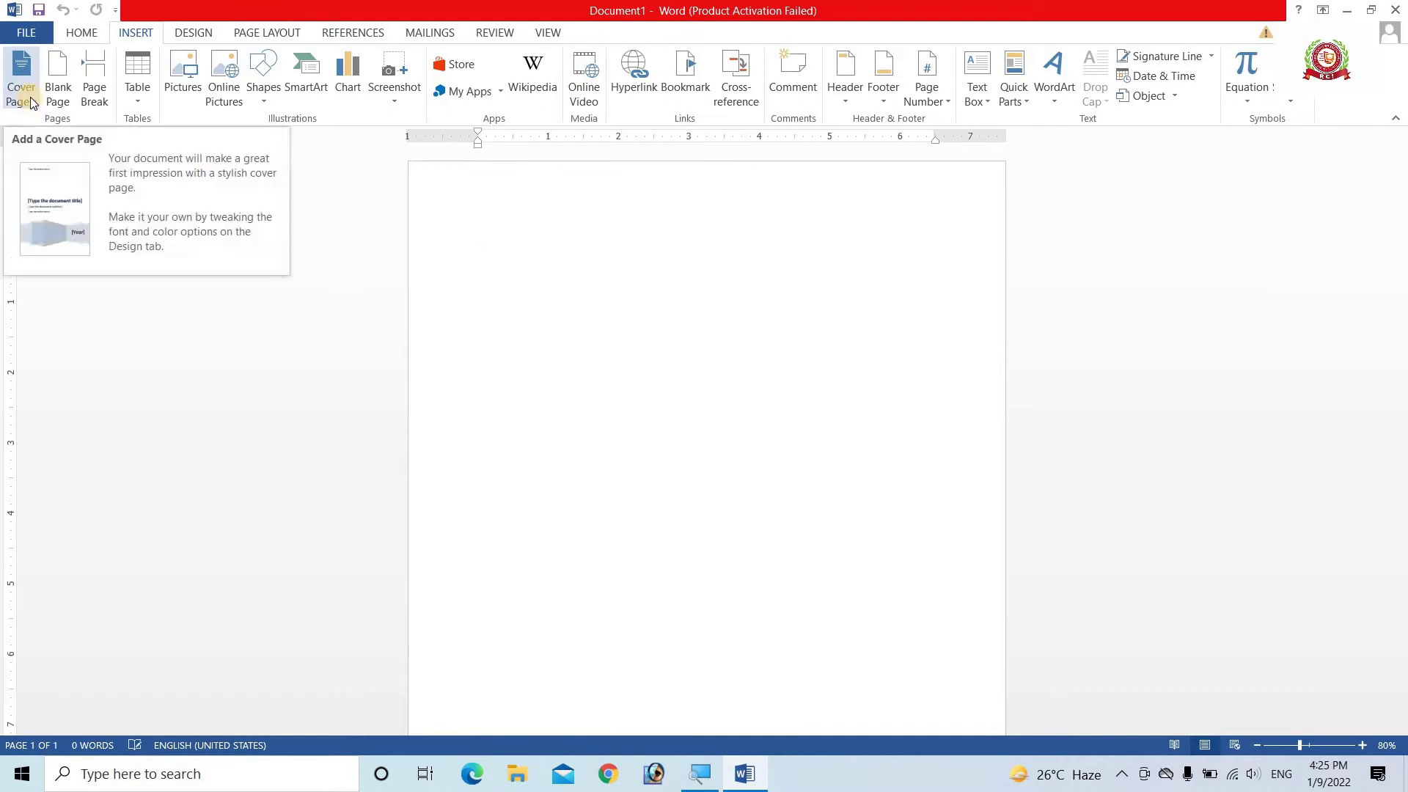
{"action": "left_click", "coordinate": [83, 104]}
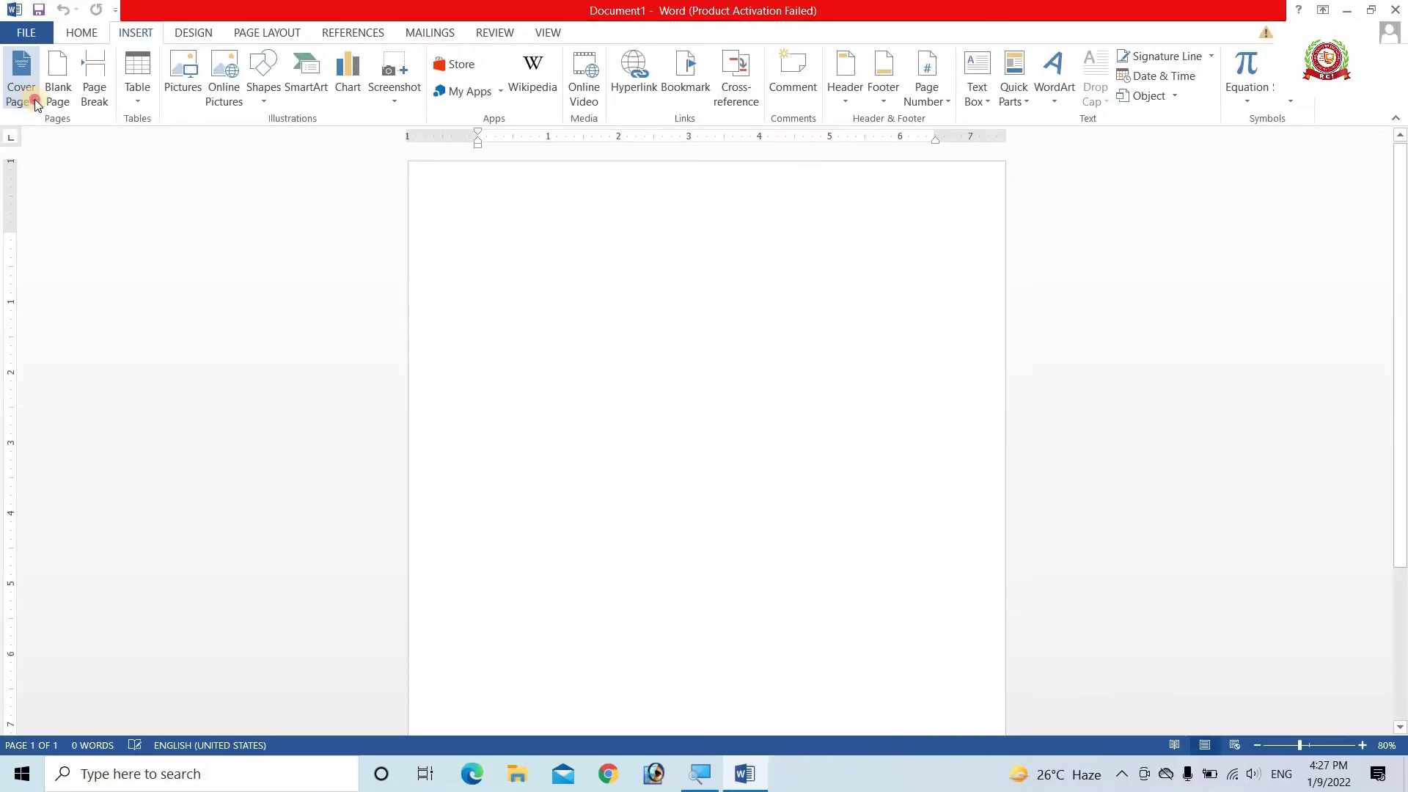
Step: Open the Cover Page gallery and browse built-in designs like Austin, Banded and Grid
{"action": "left_click", "coordinate": [34, 99]}
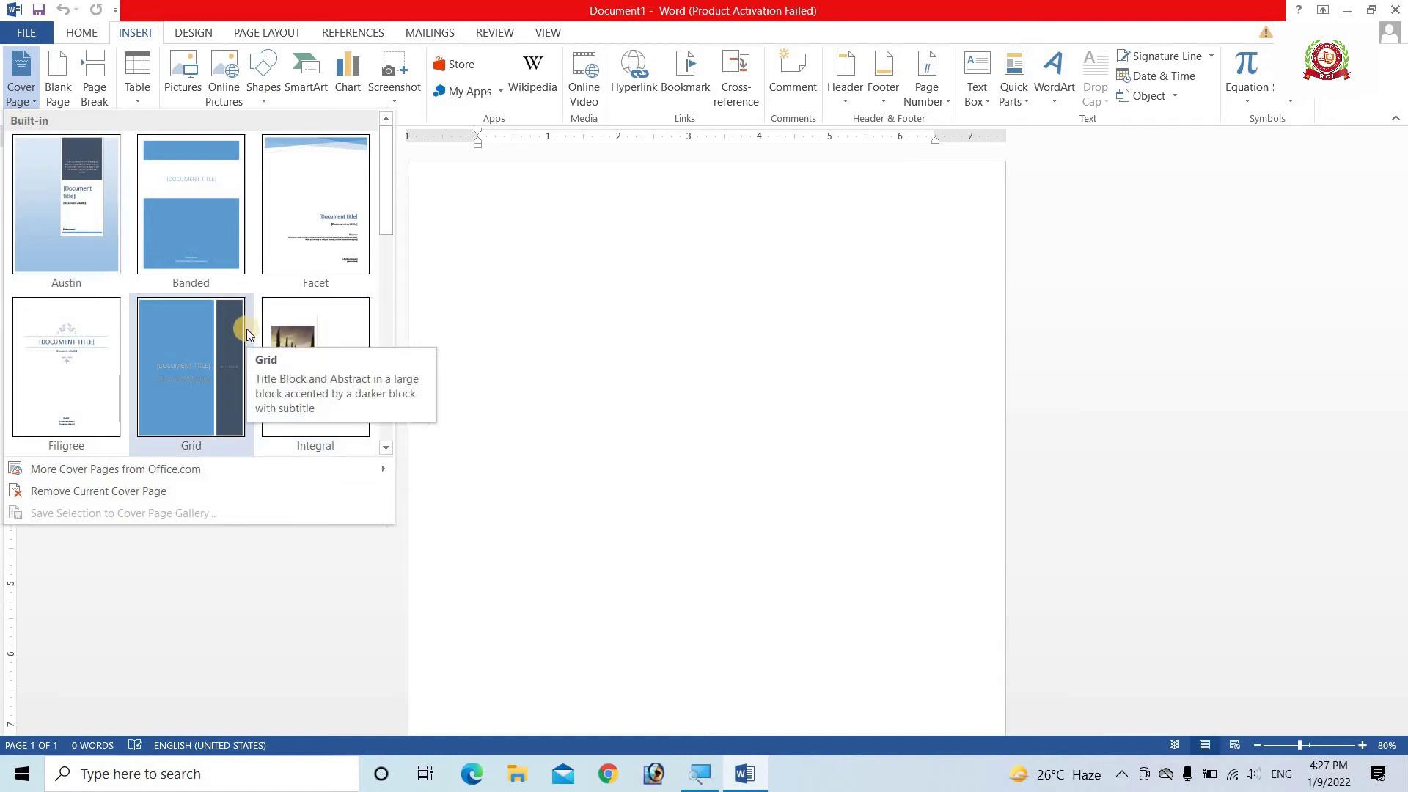
{"action": "scroll", "coordinate": [247, 328], "scroll_direction": "down", "scroll_amount": 3}
{"action": "scroll", "coordinate": [220, 323], "scroll_direction": "down", "scroll_amount": 1}
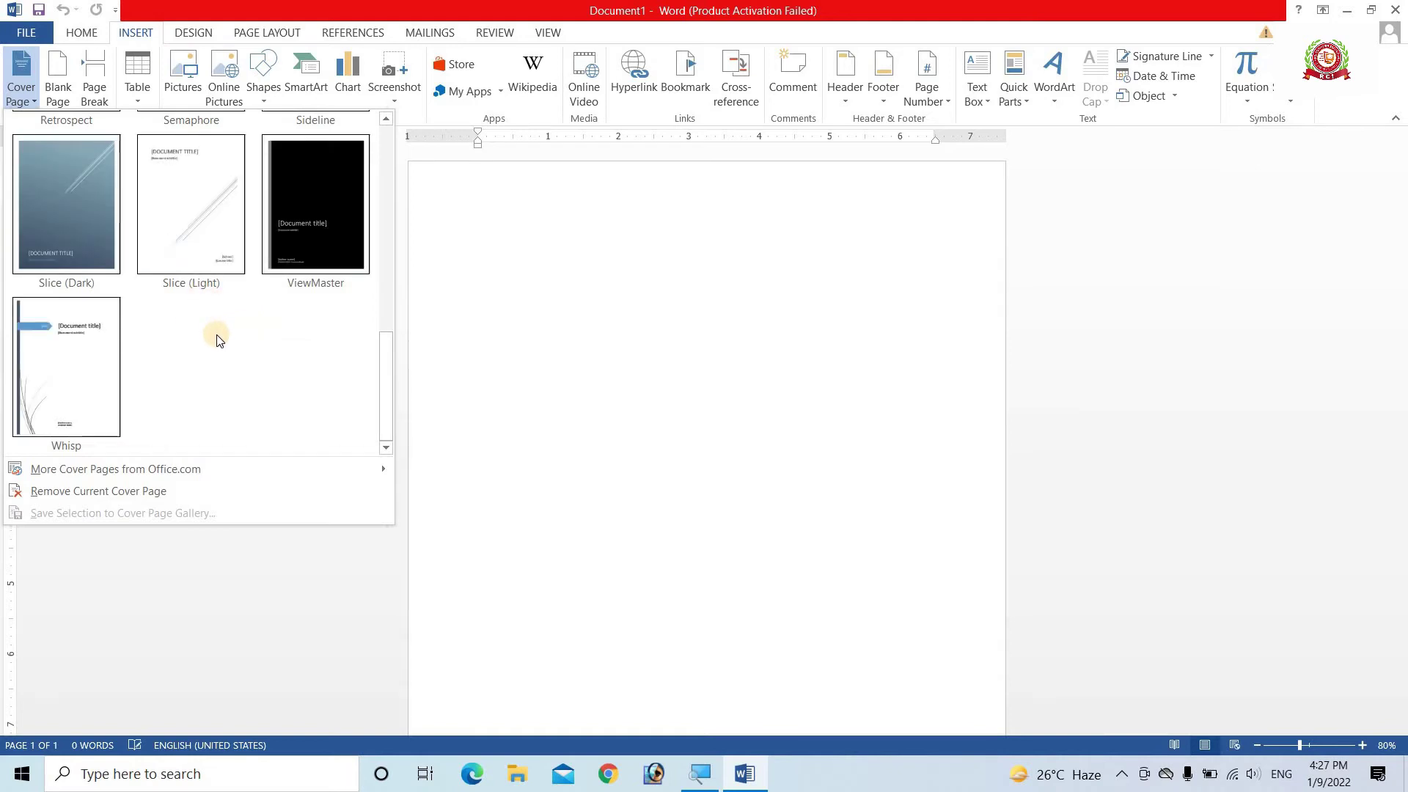
{"action": "scroll", "coordinate": [217, 341], "scroll_direction": "up", "scroll_amount": 3}
{"action": "scroll", "coordinate": [218, 337], "scroll_direction": "up", "scroll_amount": 1}
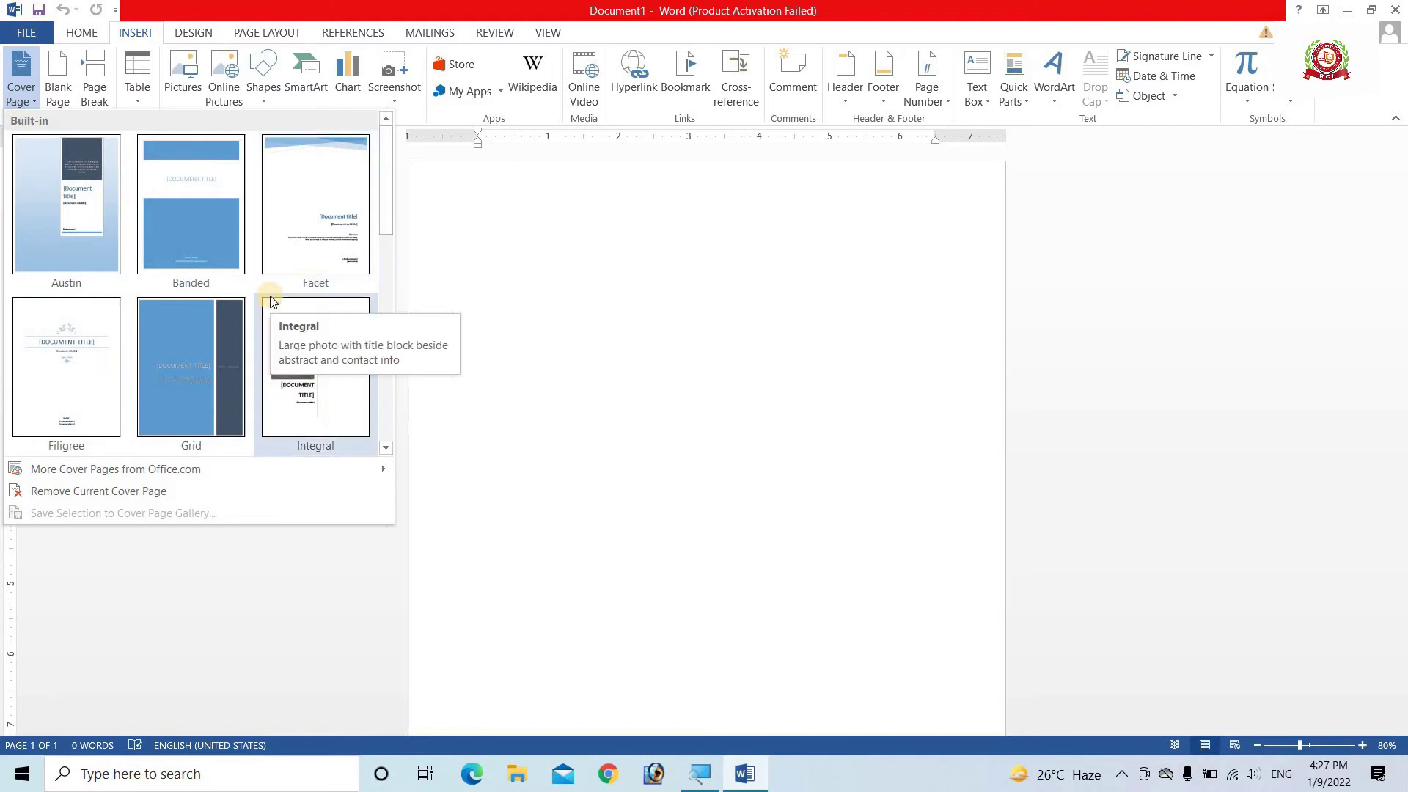
{"action": "scroll", "coordinate": [269, 301], "scroll_direction": "down", "scroll_amount": 3}
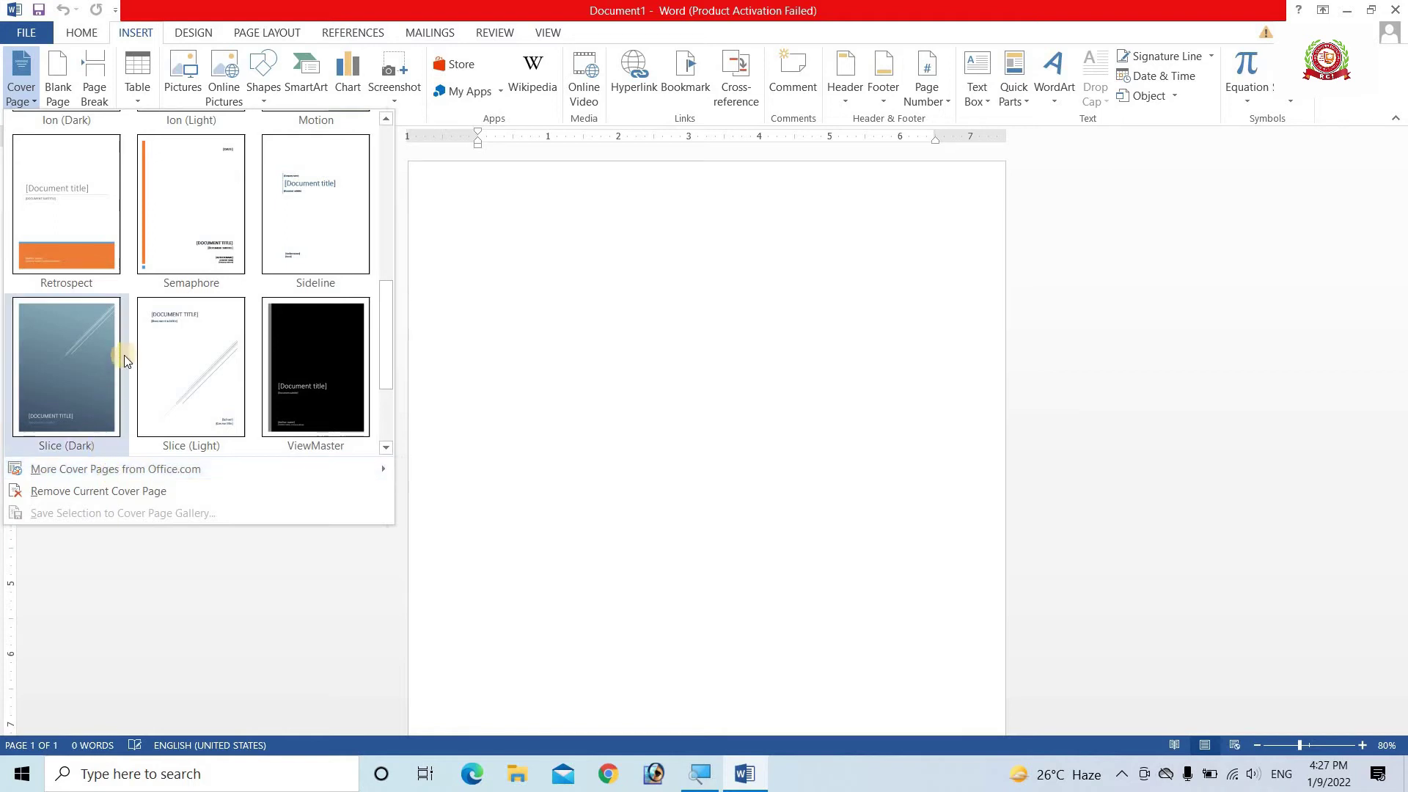
{"action": "scroll", "coordinate": [167, 344], "scroll_direction": "up", "scroll_amount": 3}
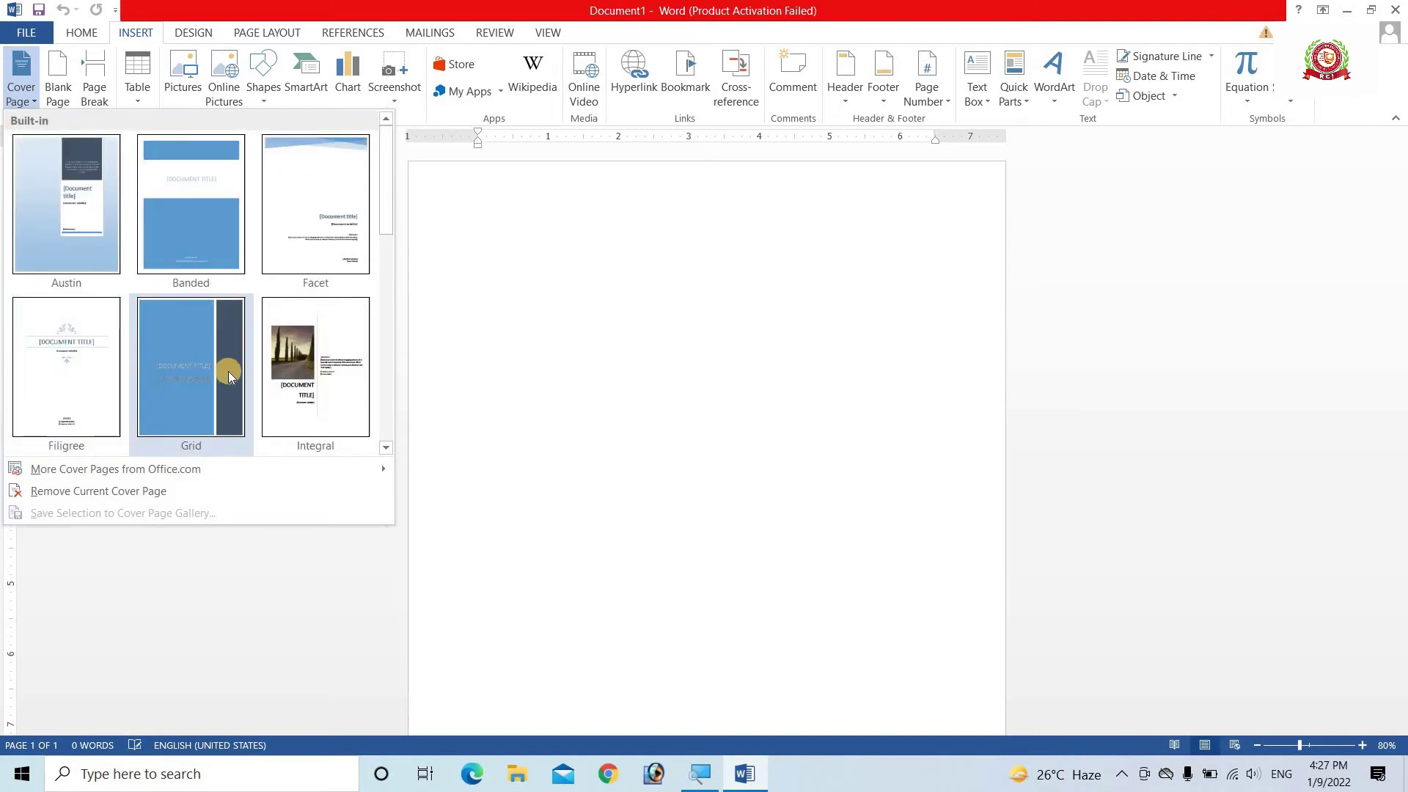
Step: Insert the Grid cover page design at the start of the document
{"action": "left_click", "coordinate": [170, 355]}
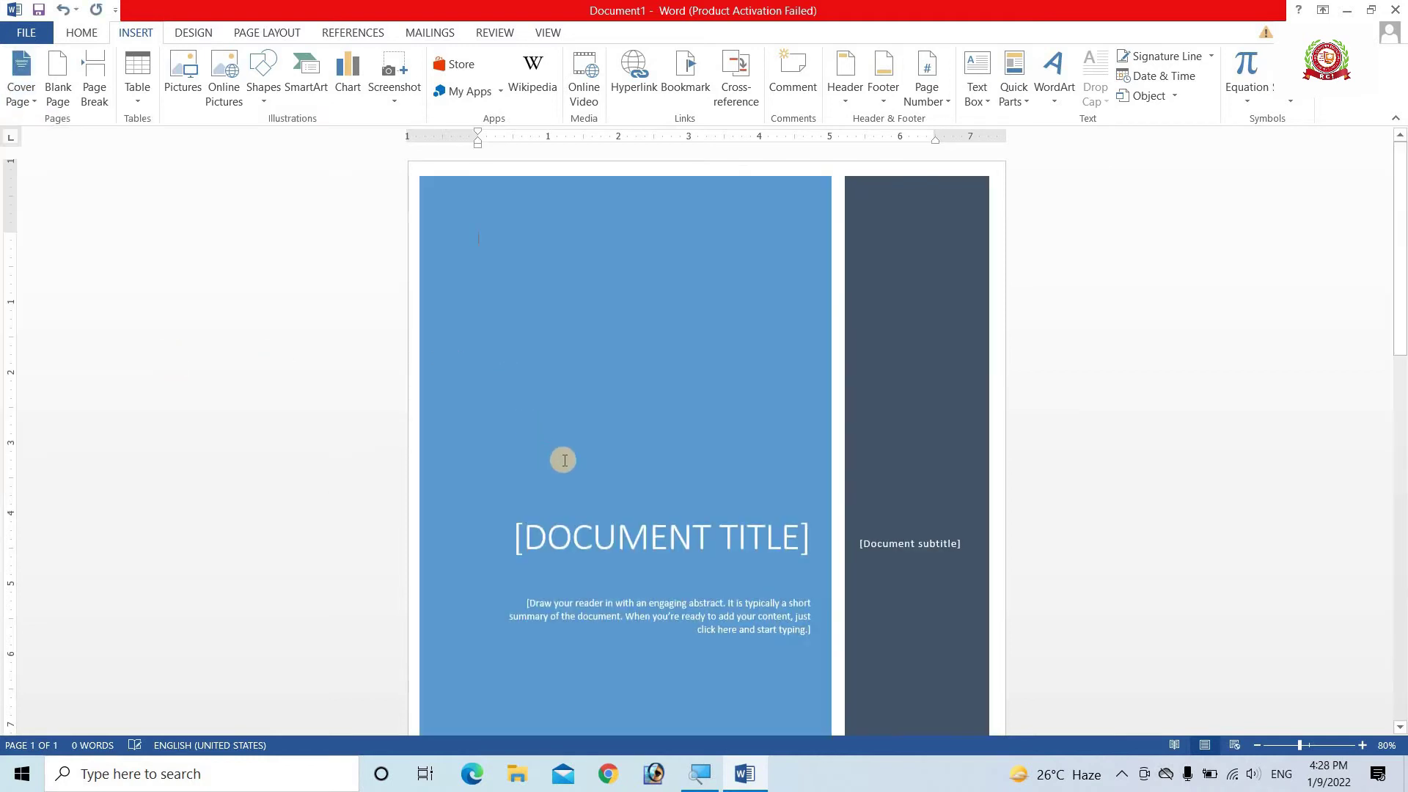
{"action": "scroll", "coordinate": [657, 508], "scroll_direction": "down", "scroll_amount": 1}
{"action": "scroll", "coordinate": [657, 508], "scroll_direction": "down", "scroll_amount": 1}
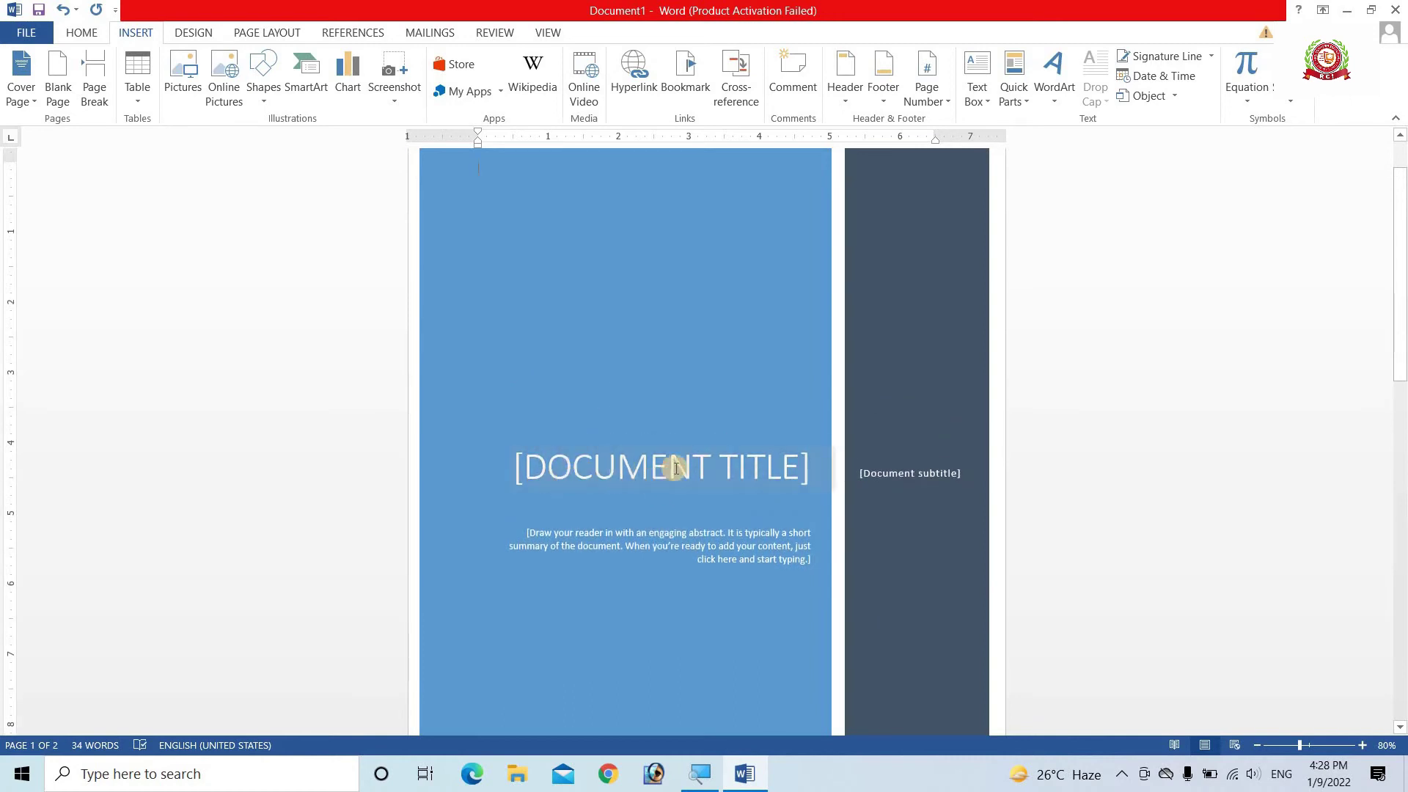
{"action": "scroll", "coordinate": [664, 488], "scroll_direction": "up", "scroll_amount": 1}
Step: Replace the document title placeholder with WORK PROJECT and select the abstract placeholder
{"action": "left_click", "coordinate": [668, 501]}
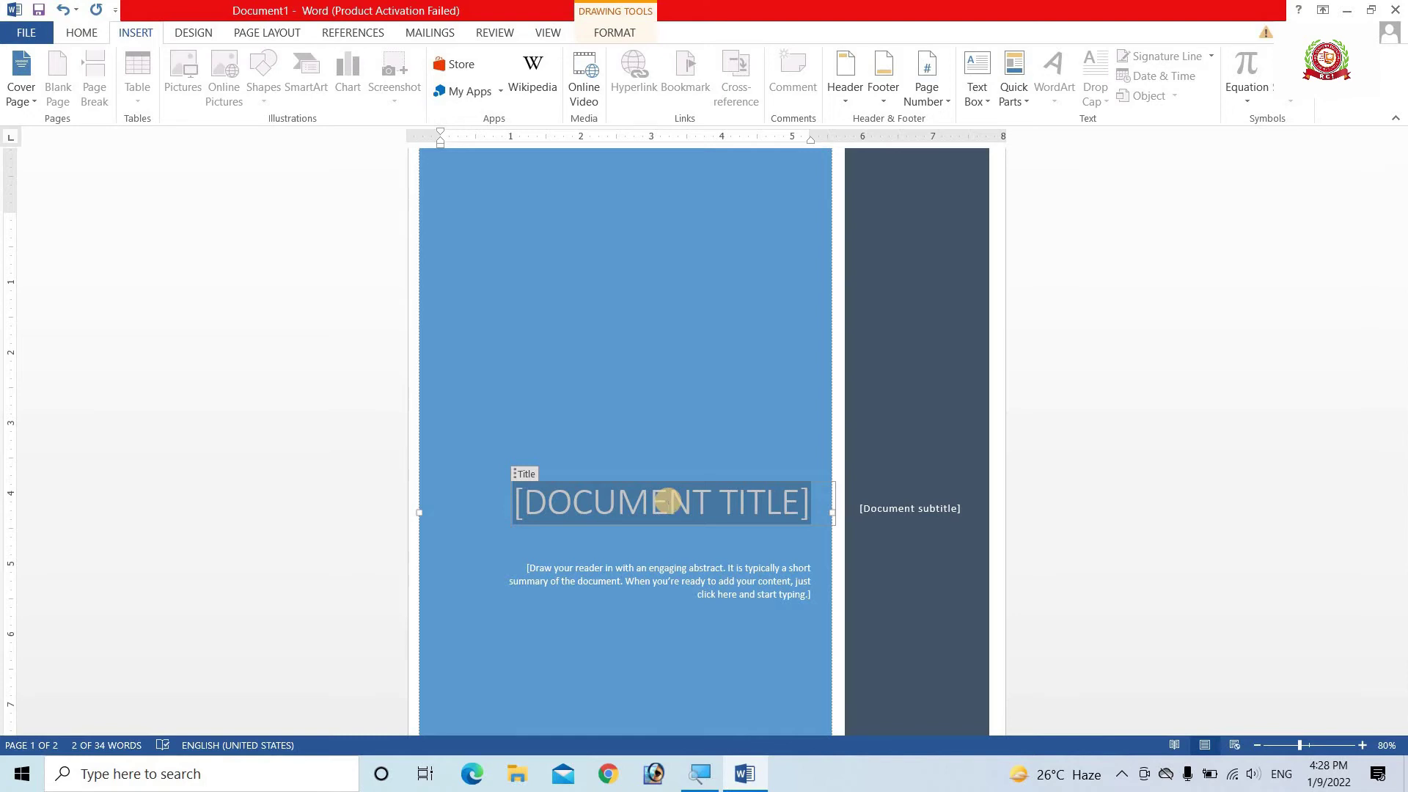
{"action": "type", "text": "WORK PROJECT"}
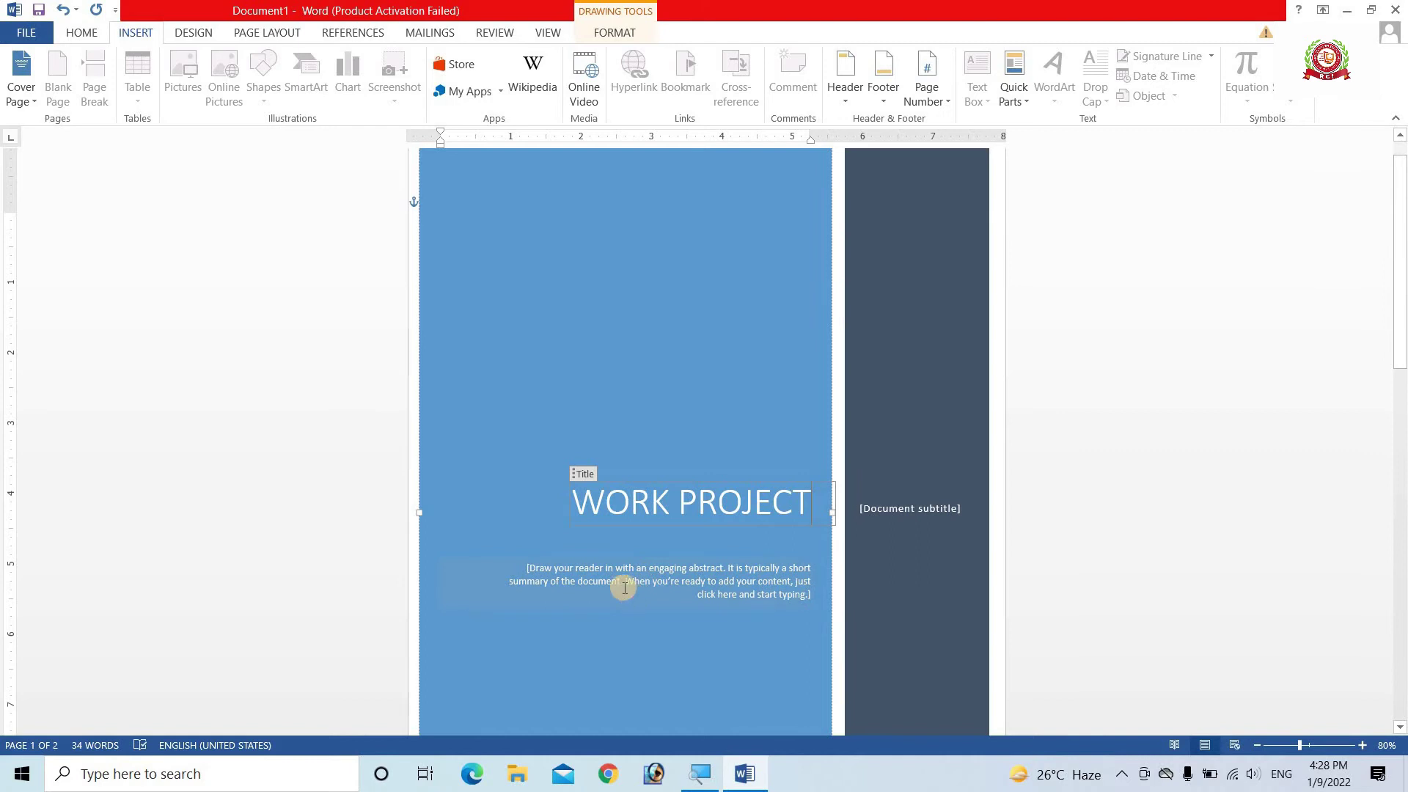
{"action": "left_click", "coordinate": [583, 577]}
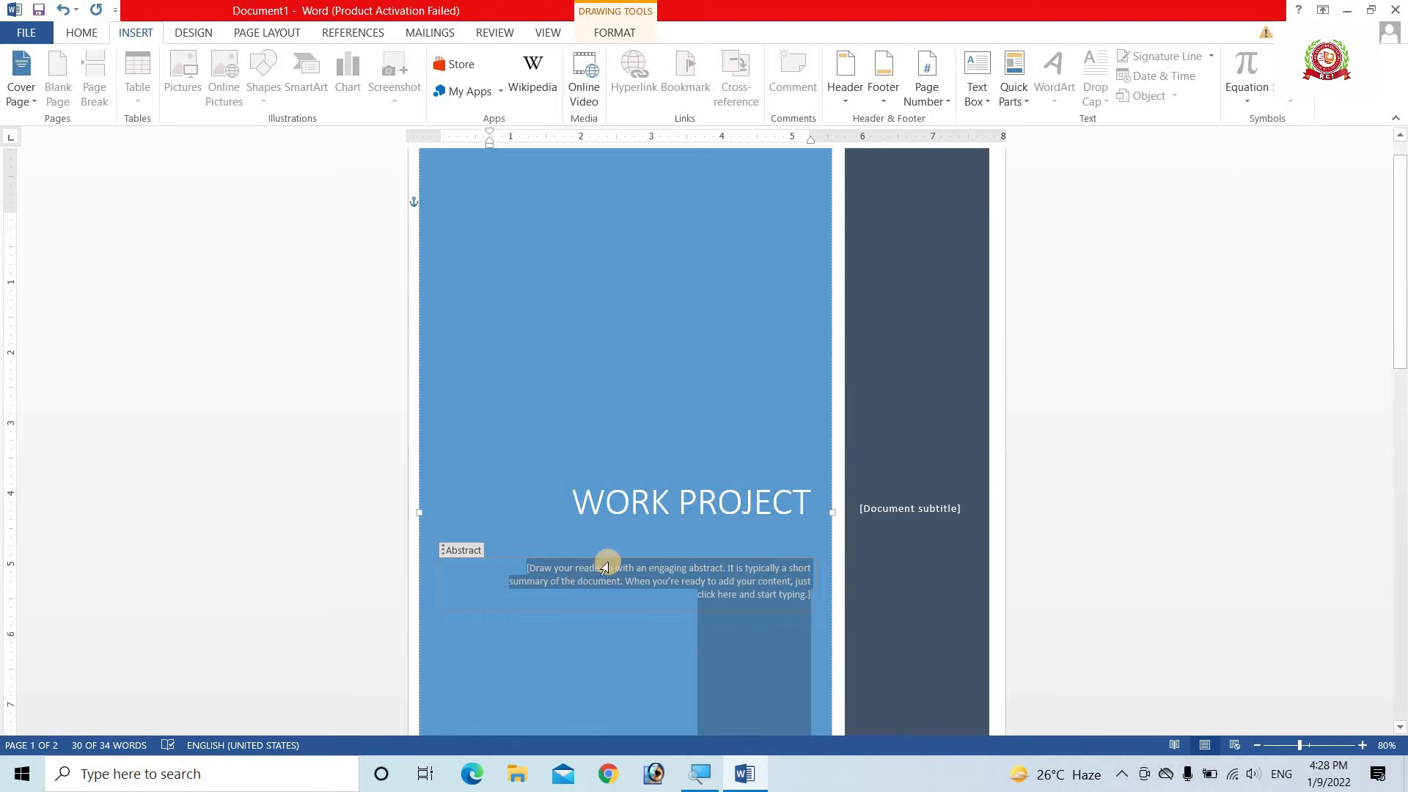
{"action": "scroll", "coordinate": [620, 562], "scroll_direction": "down", "scroll_amount": 5}
{"action": "scroll", "coordinate": [733, 561], "scroll_direction": "up", "scroll_amount": 2}
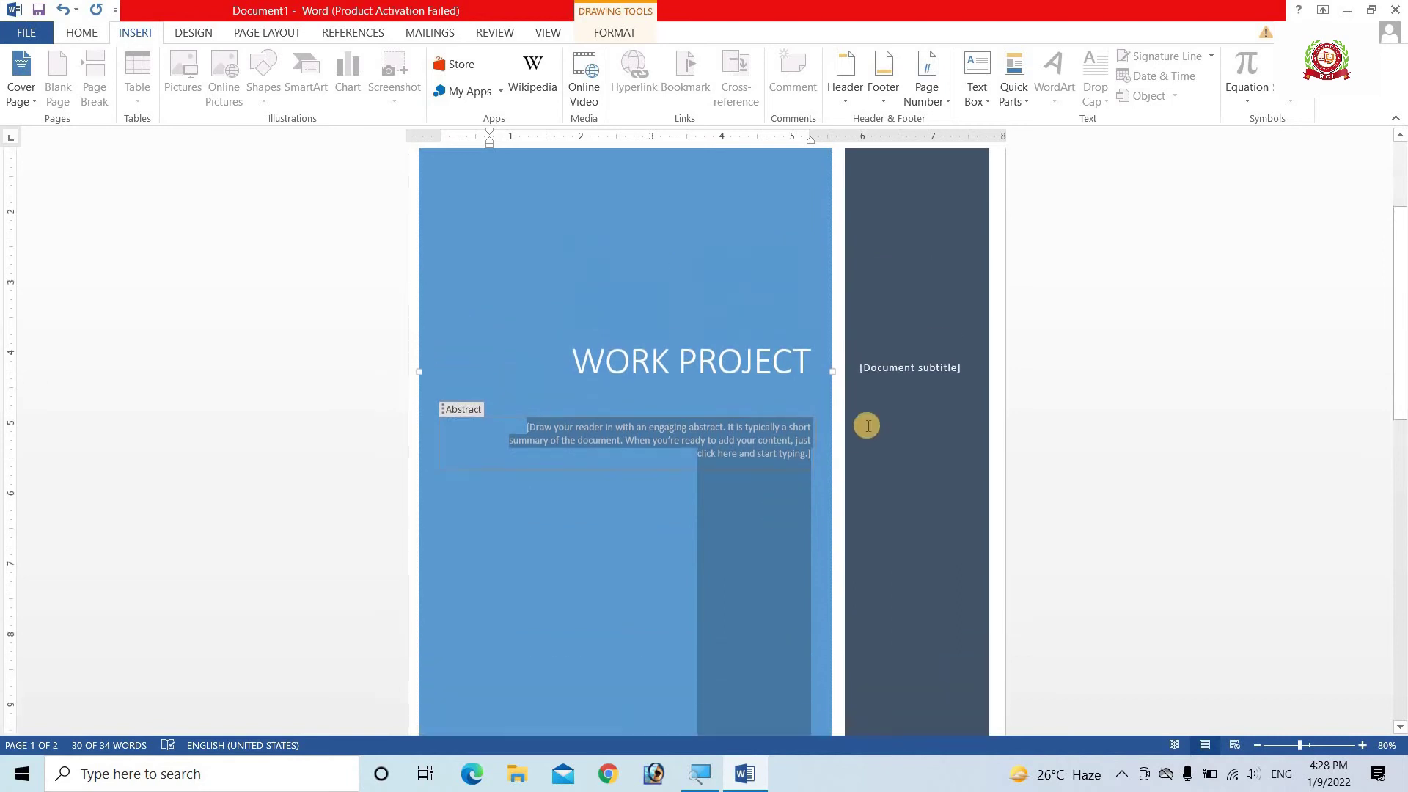
Step: Delete the abstract text box and the WORK PROJECT title box
{"action": "left_click", "coordinate": [674, 299]}
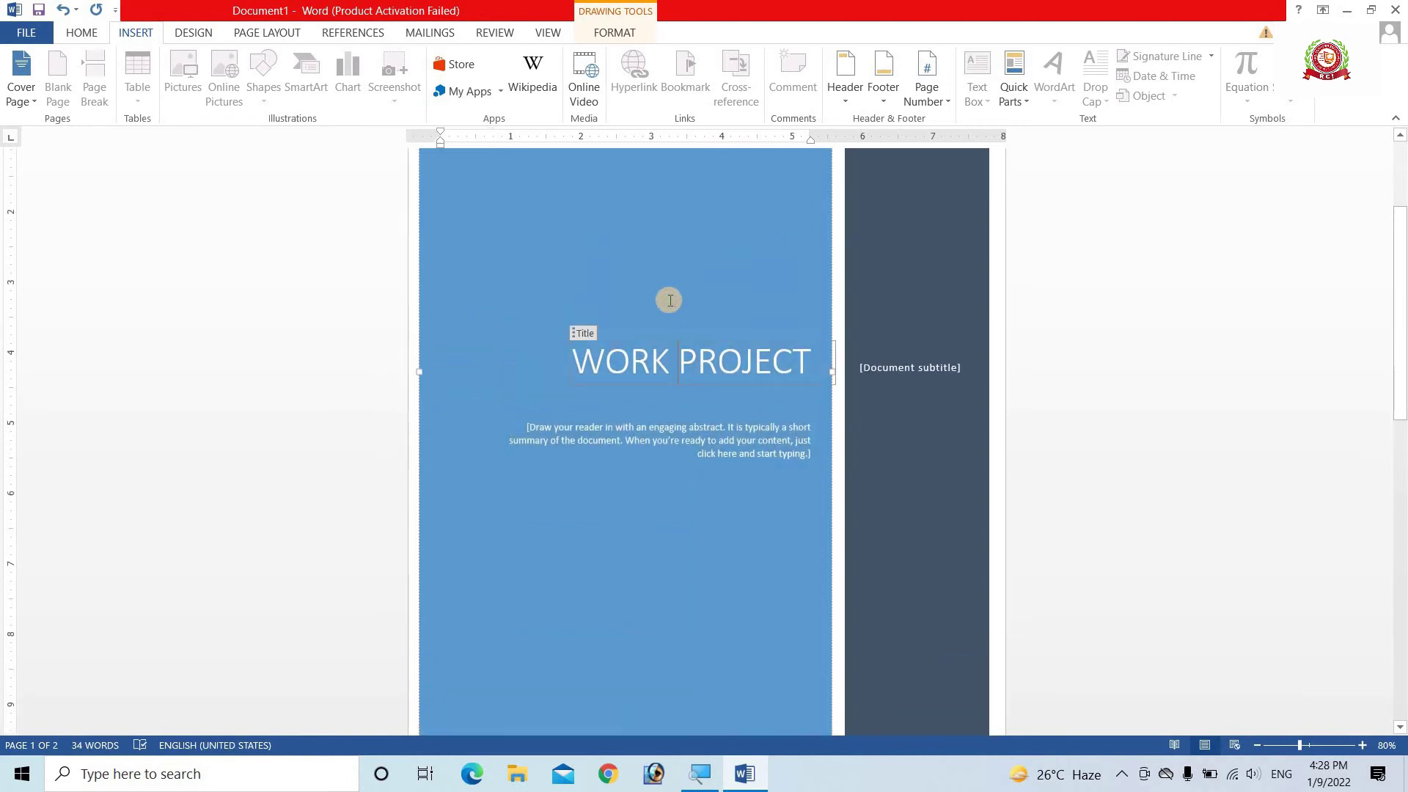
{"action": "scroll", "coordinate": [516, 427], "scroll_direction": "up", "scroll_amount": 3}
{"action": "key", "text": "ctrl+a"}
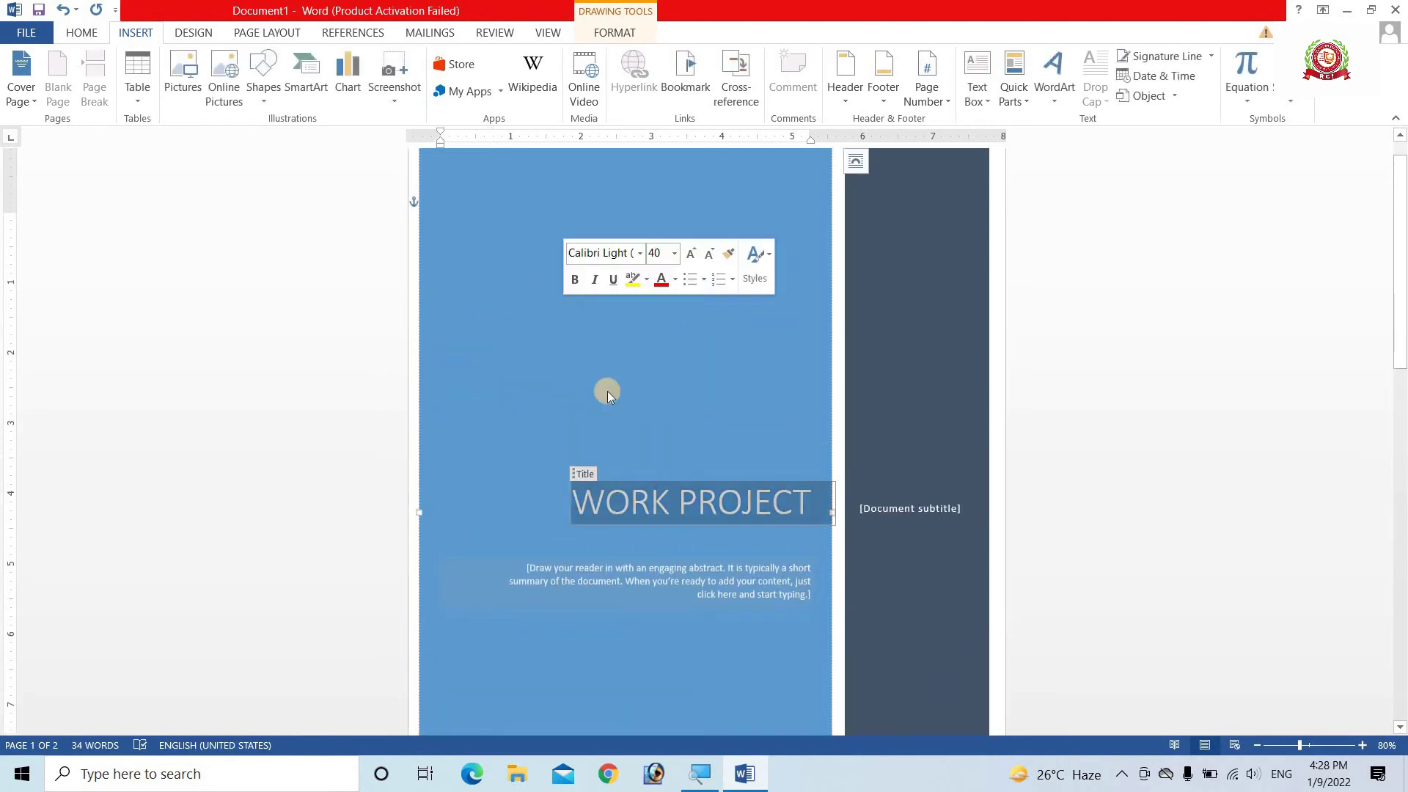
{"action": "left_click", "coordinate": [713, 408]}
{"action": "key", "text": "Delete"}
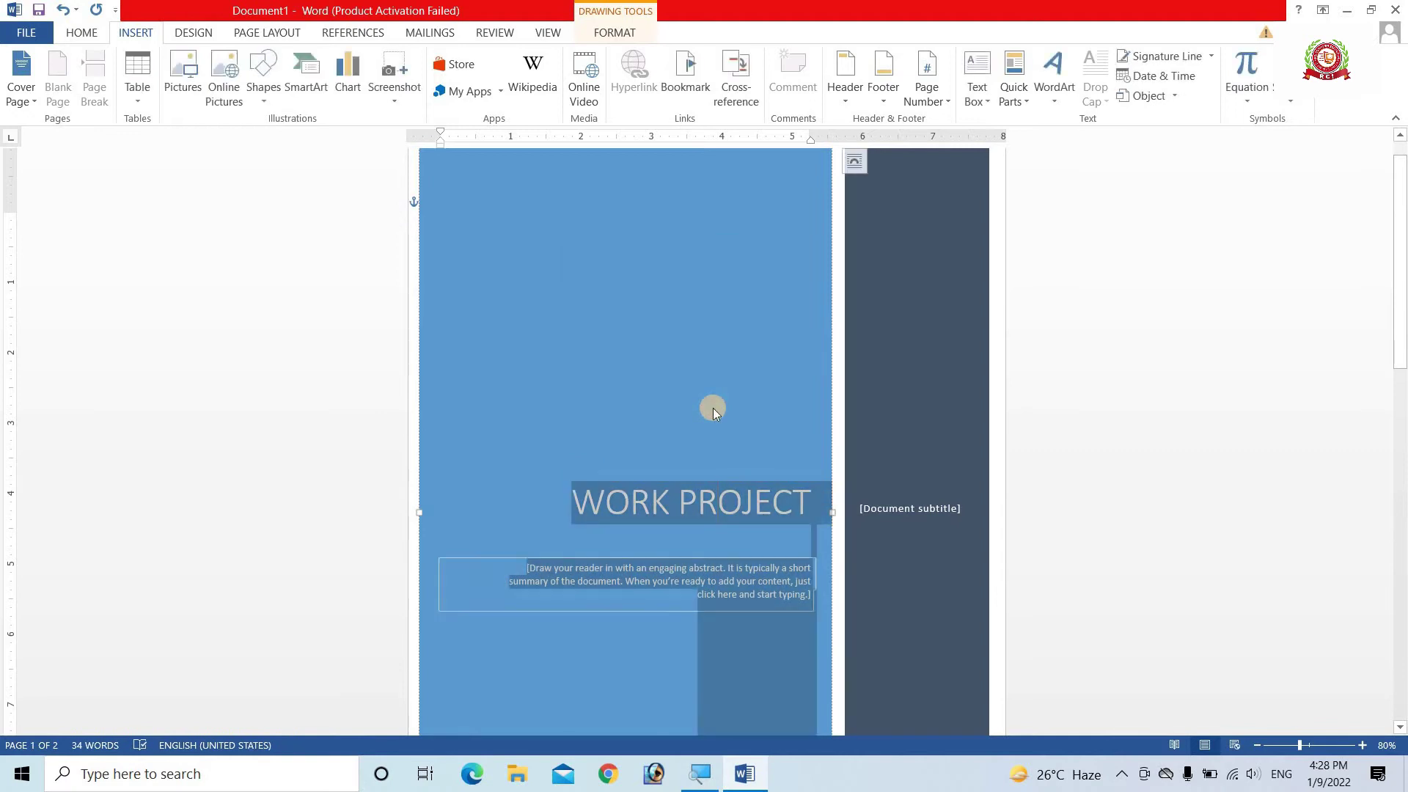
{"action": "key", "text": "Delete"}
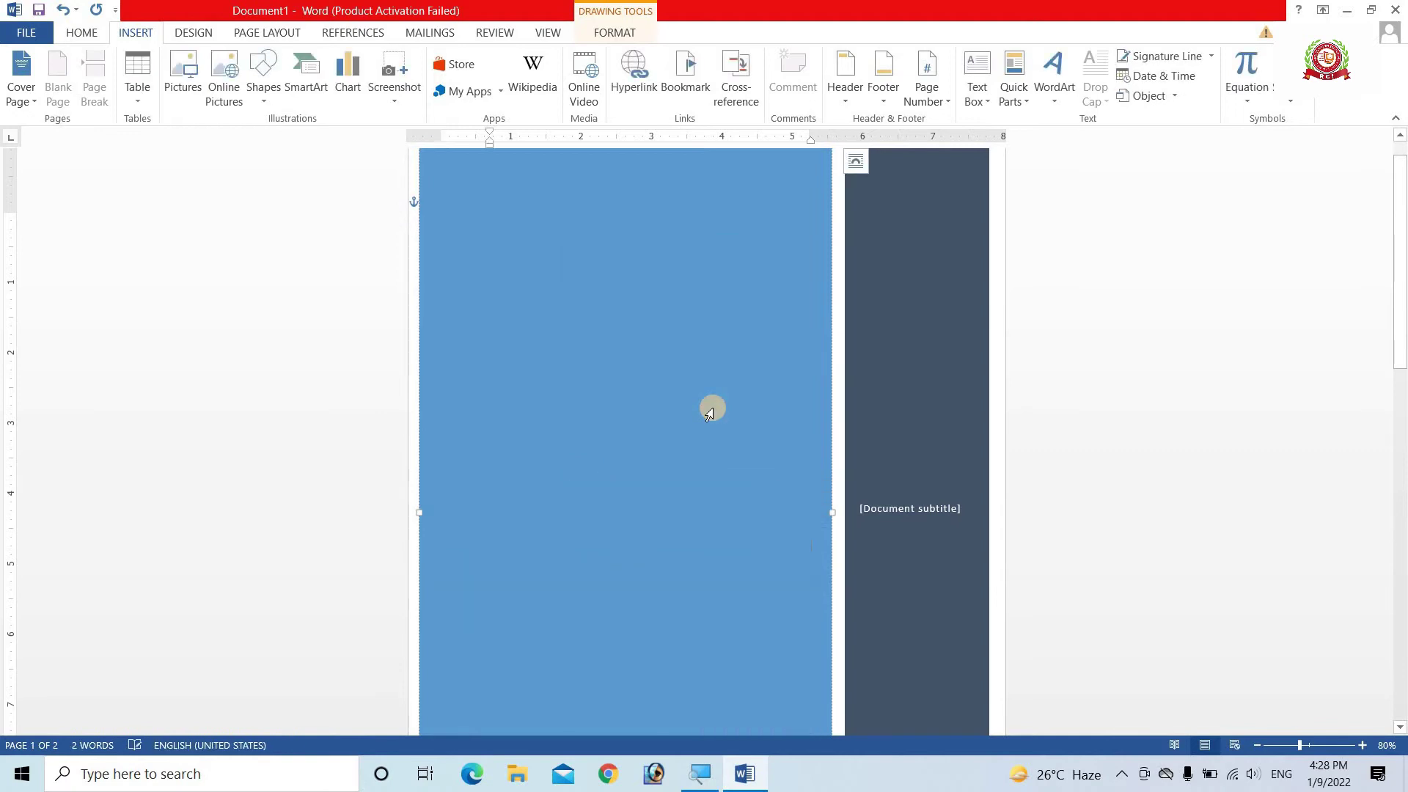
Step: Delete the large blue panel and the dark vertical panel from the cover
{"action": "scroll", "coordinate": [645, 293], "scroll_direction": "up", "scroll_amount": 1}
{"action": "left_click", "coordinate": [595, 176]}
{"action": "key", "text": "Delete"}
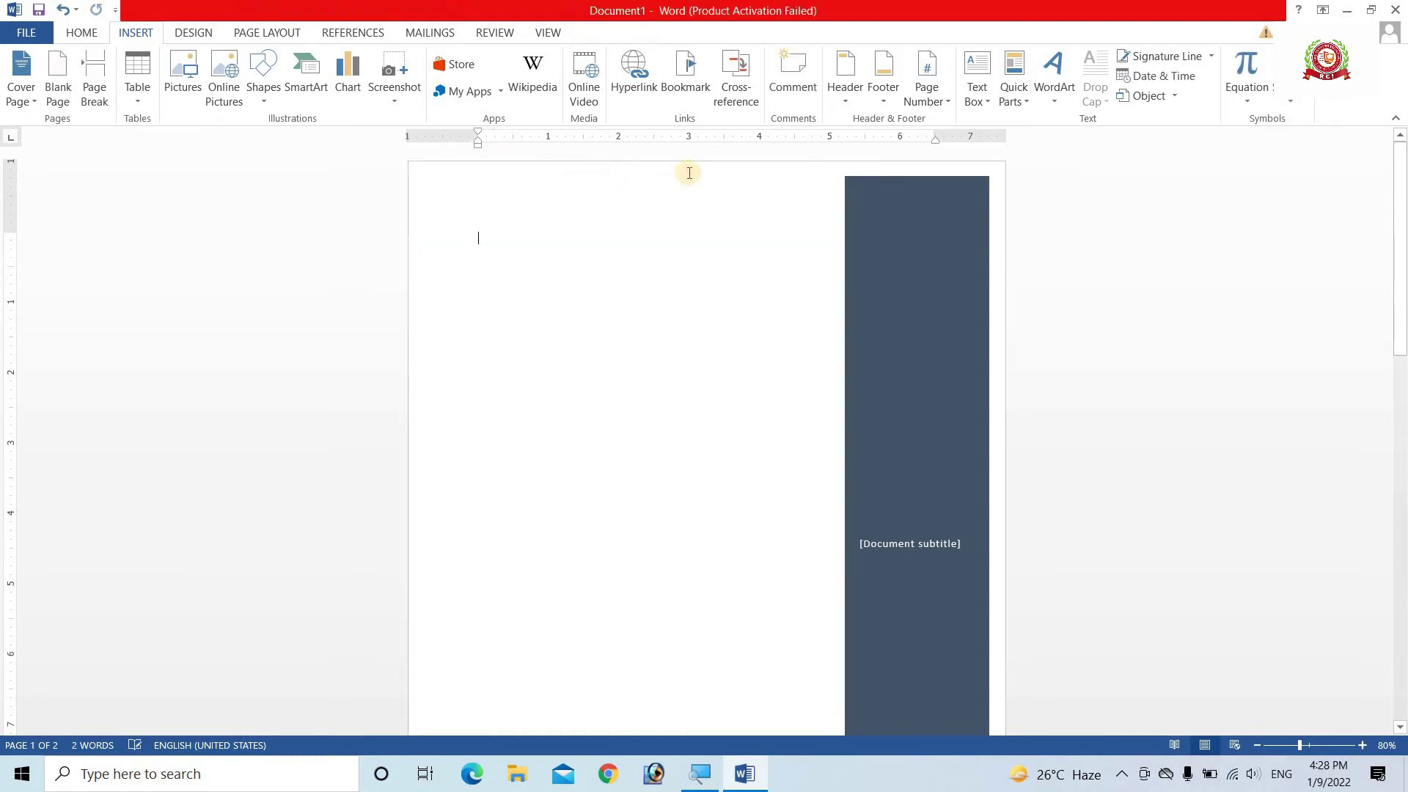
{"action": "left_click", "coordinate": [882, 176]}
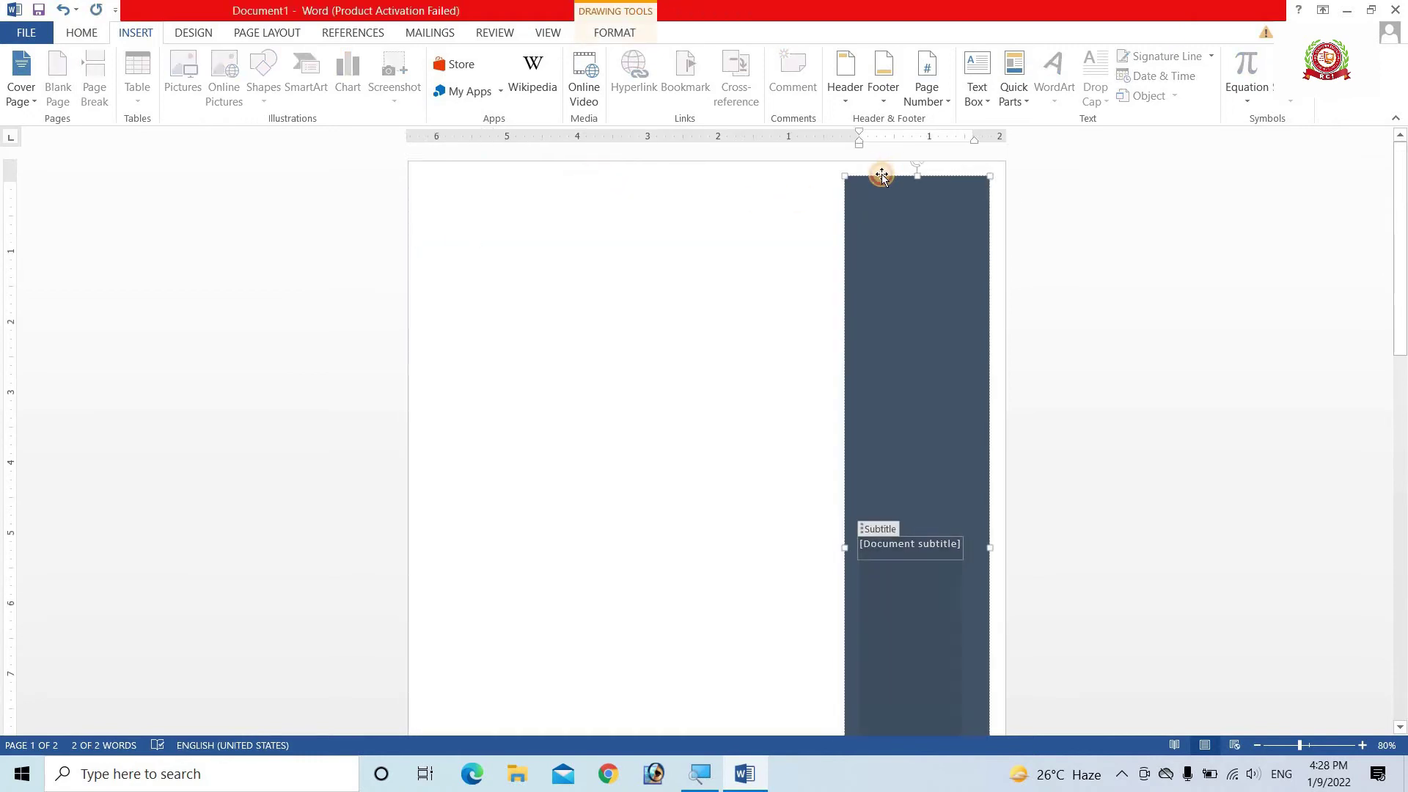
{"action": "key", "text": "Delete"}
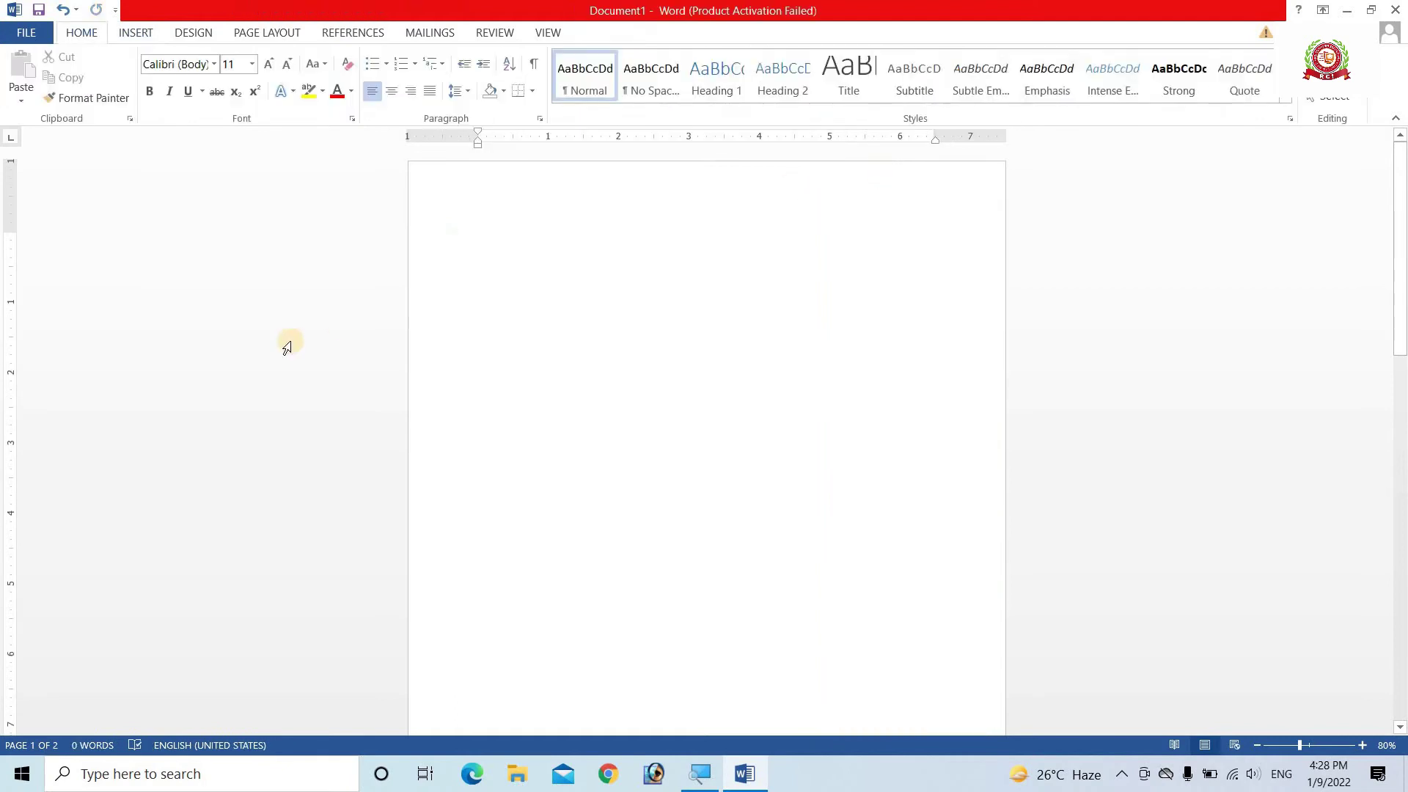
{"action": "left_click", "coordinate": [129, 34]}
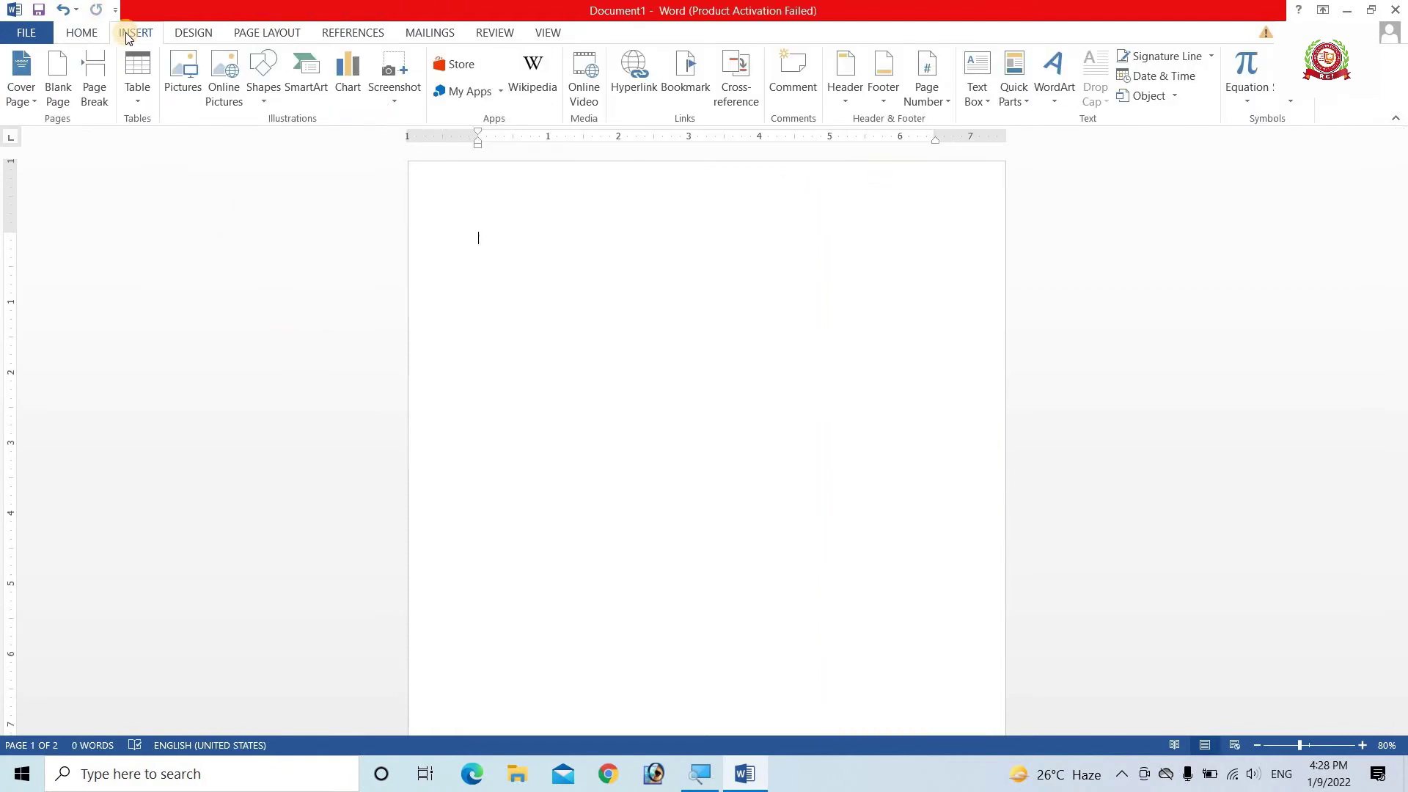
{"action": "left_click", "coordinate": [32, 104]}
{"action": "left_click", "coordinate": [33, 104]}
{"action": "left_click", "coordinate": [31, 101]}
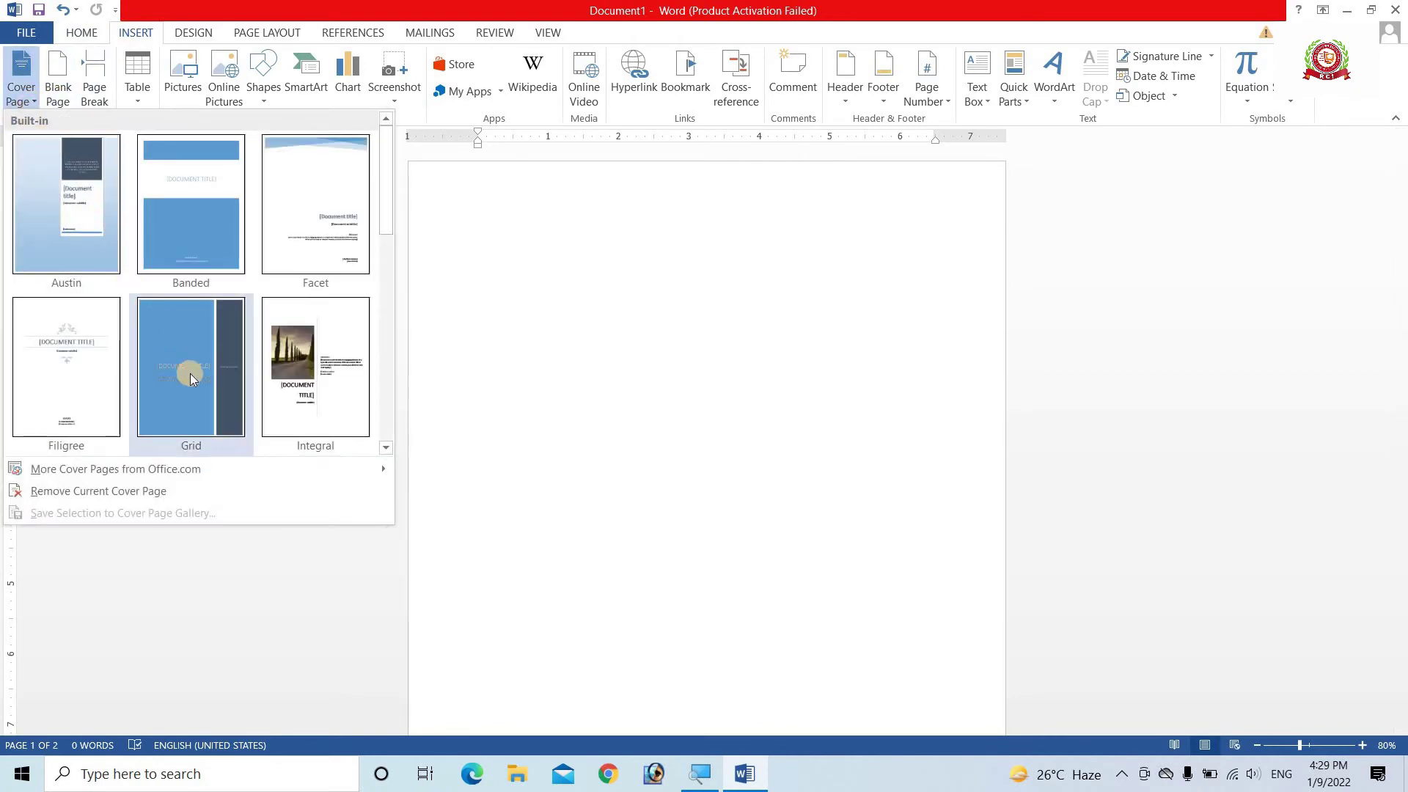
{"action": "scroll", "coordinate": [257, 388], "scroll_direction": "down", "scroll_amount": 5}
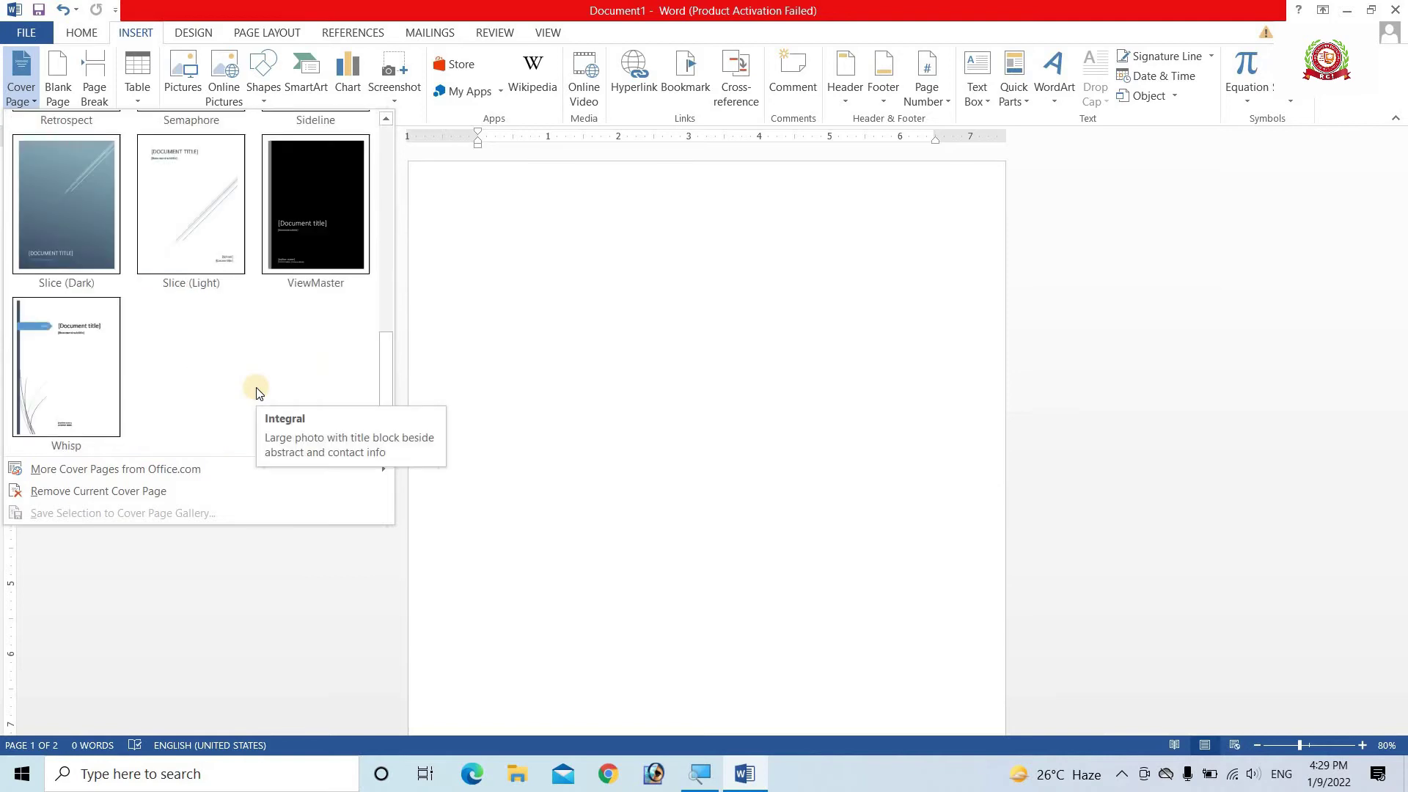
{"action": "scroll", "coordinate": [257, 385], "scroll_direction": "up", "scroll_amount": 3}
{"action": "scroll", "coordinate": [257, 384], "scroll_direction": "up", "scroll_amount": 1}
{"action": "scroll", "coordinate": [257, 385], "scroll_direction": "down", "scroll_amount": 4}
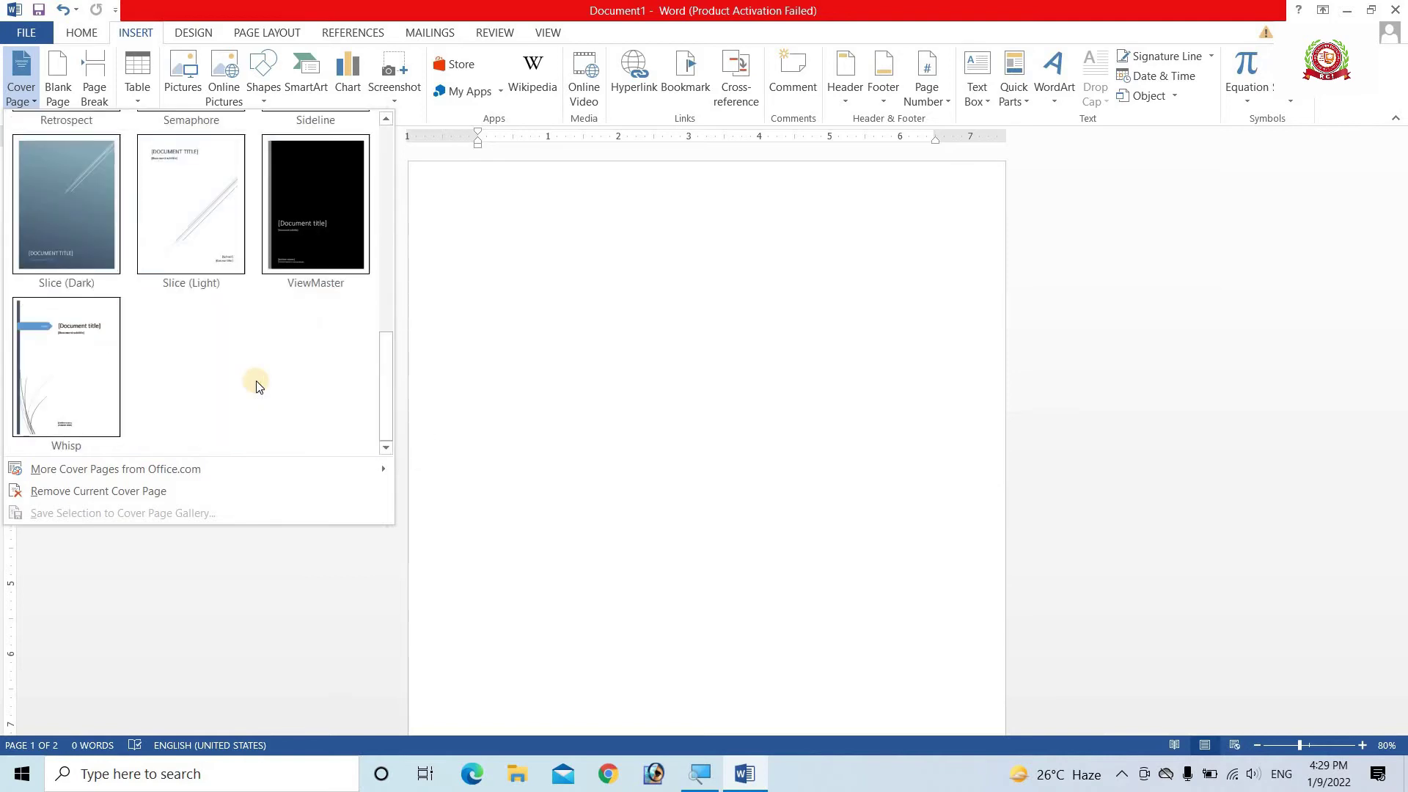
{"action": "scroll", "coordinate": [256, 384], "scroll_direction": "up", "scroll_amount": 3}
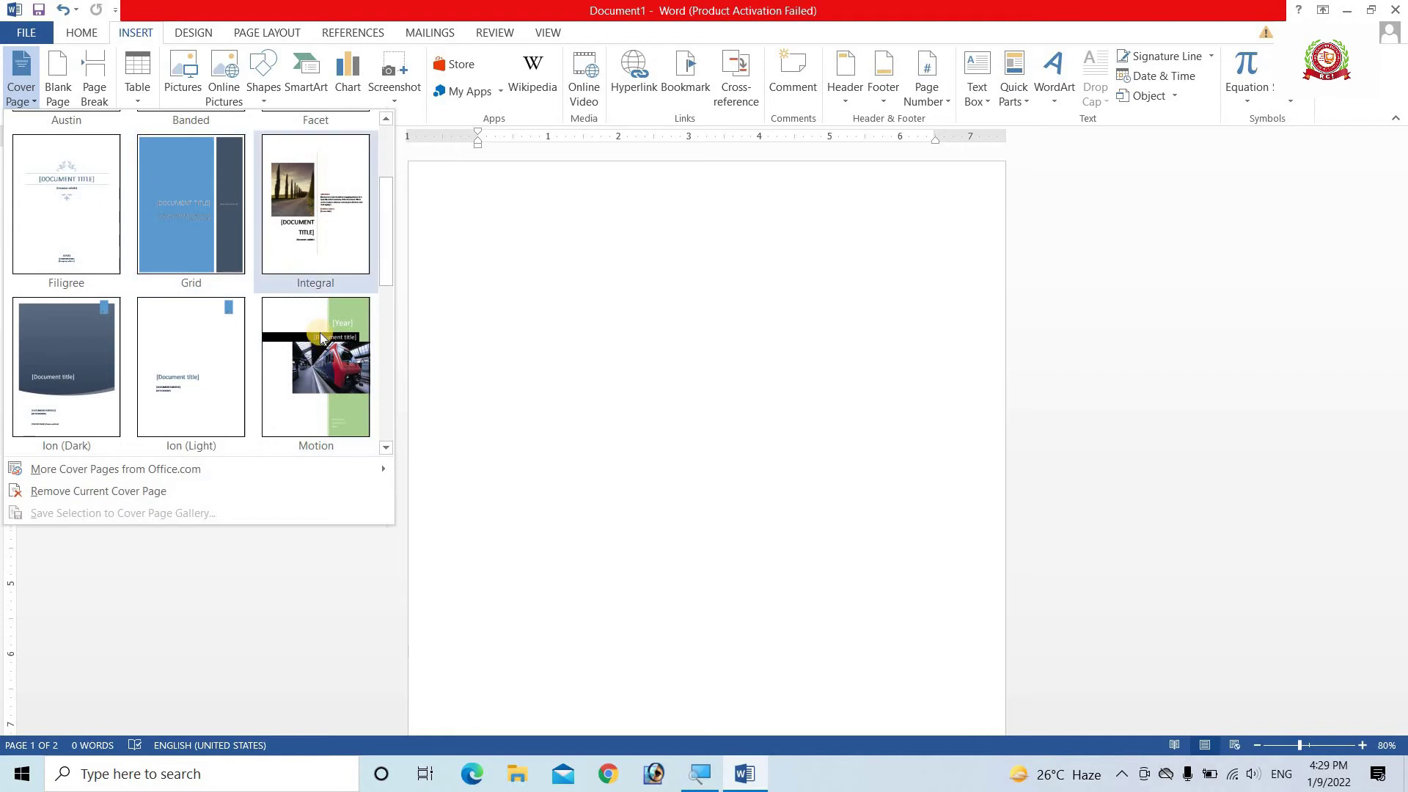
{"action": "left_click", "coordinate": [321, 370]}
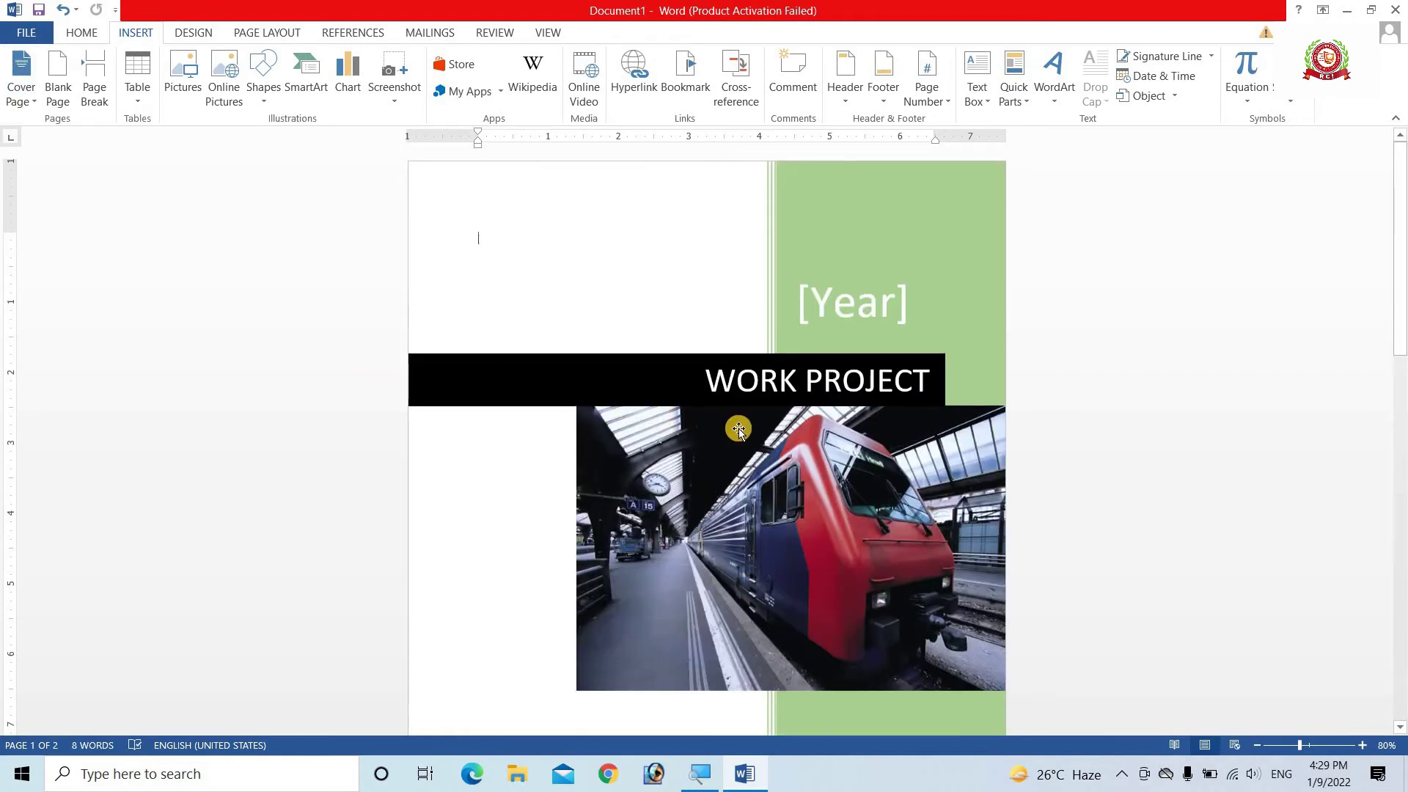
{"action": "scroll", "coordinate": [738, 428], "scroll_direction": "down", "scroll_amount": 1}
{"action": "scroll", "coordinate": [737, 429], "scroll_direction": "down", "scroll_amount": 2}
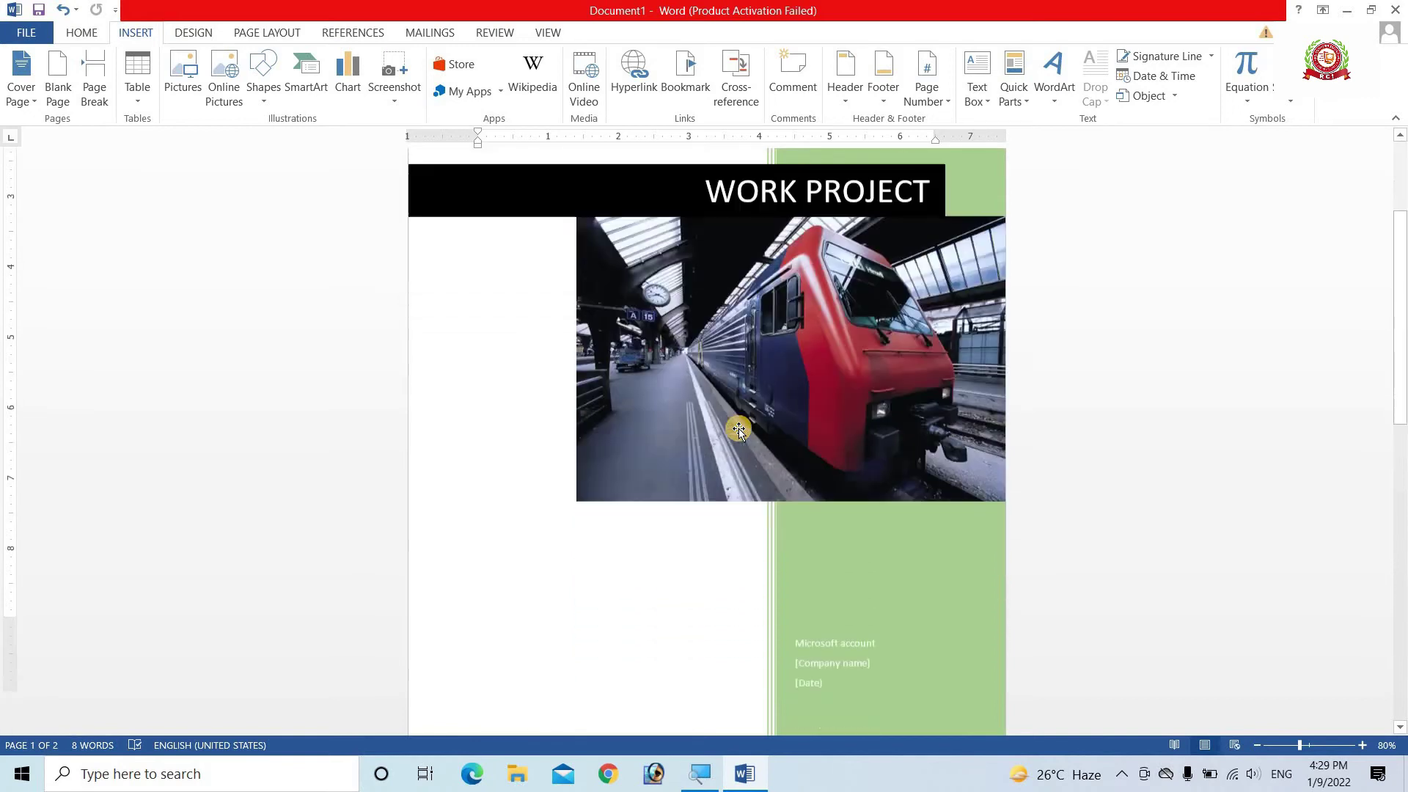
{"action": "scroll", "coordinate": [738, 428], "scroll_direction": "down", "scroll_amount": 2}
{"action": "scroll", "coordinate": [740, 430], "scroll_direction": "up", "scroll_amount": 2}
{"action": "scroll", "coordinate": [732, 440], "scroll_direction": "up", "scroll_amount": 1}
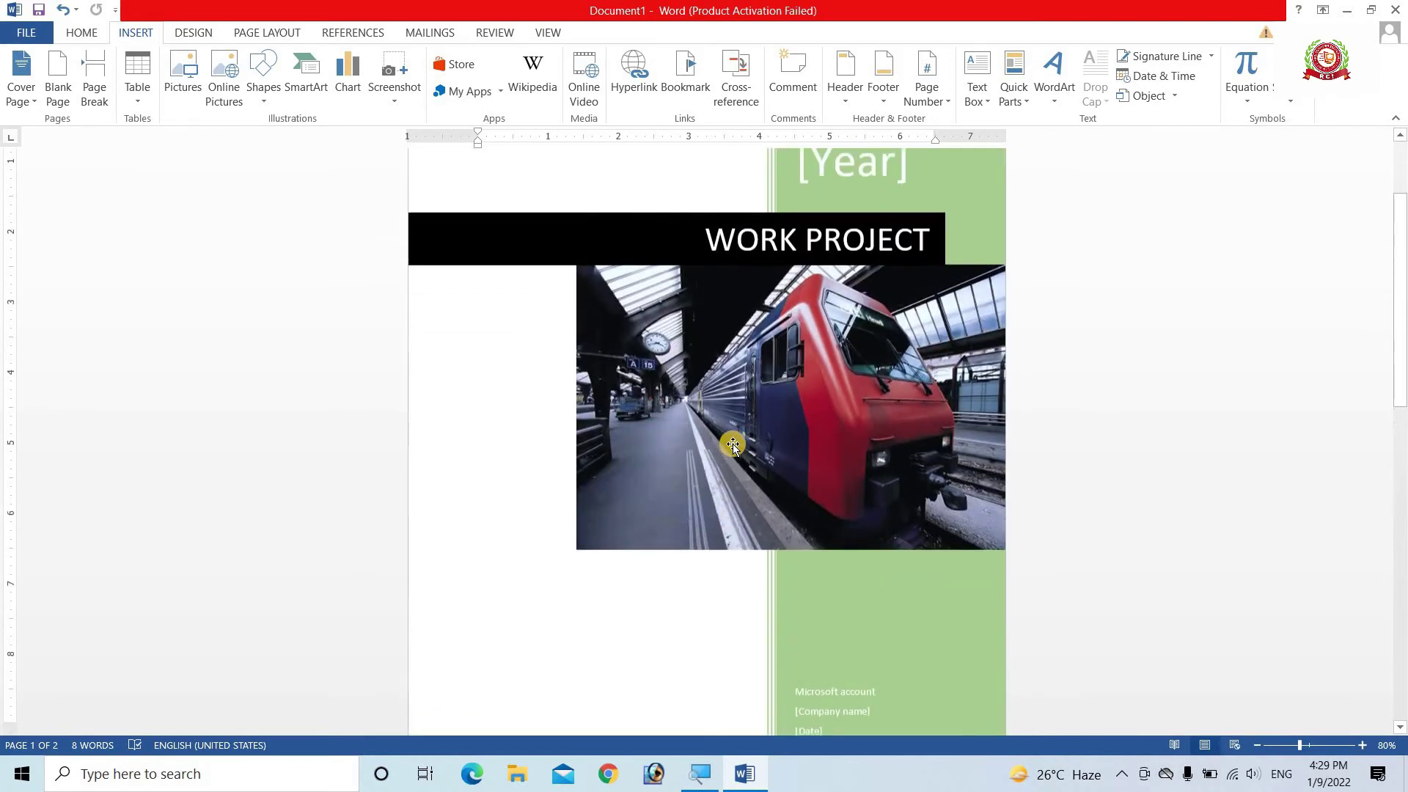
{"action": "scroll", "coordinate": [733, 440], "scroll_direction": "up", "scroll_amount": 2}
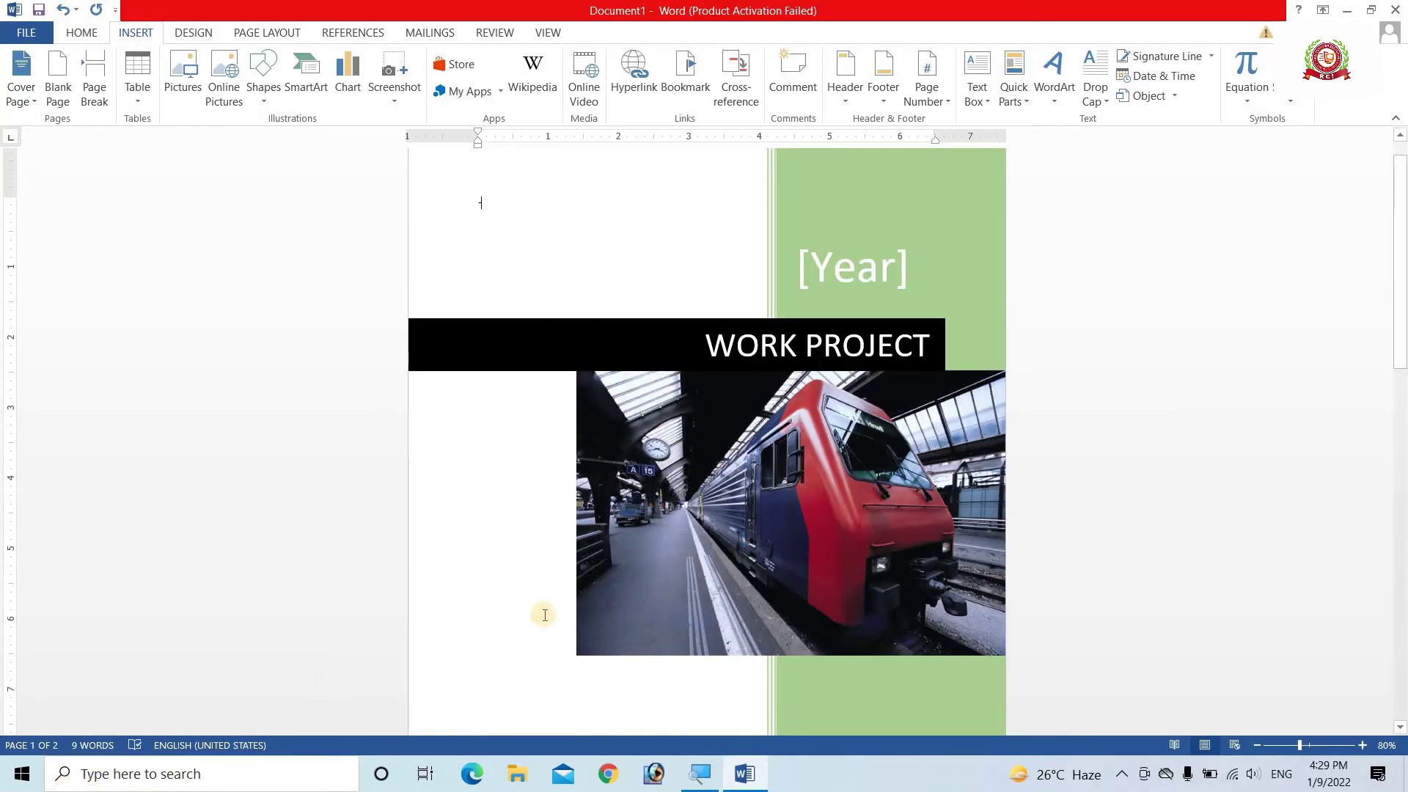
Step: Insert the blue illustration 001 from E:\img onto the cover page
{"action": "left_click", "coordinate": [663, 493]}
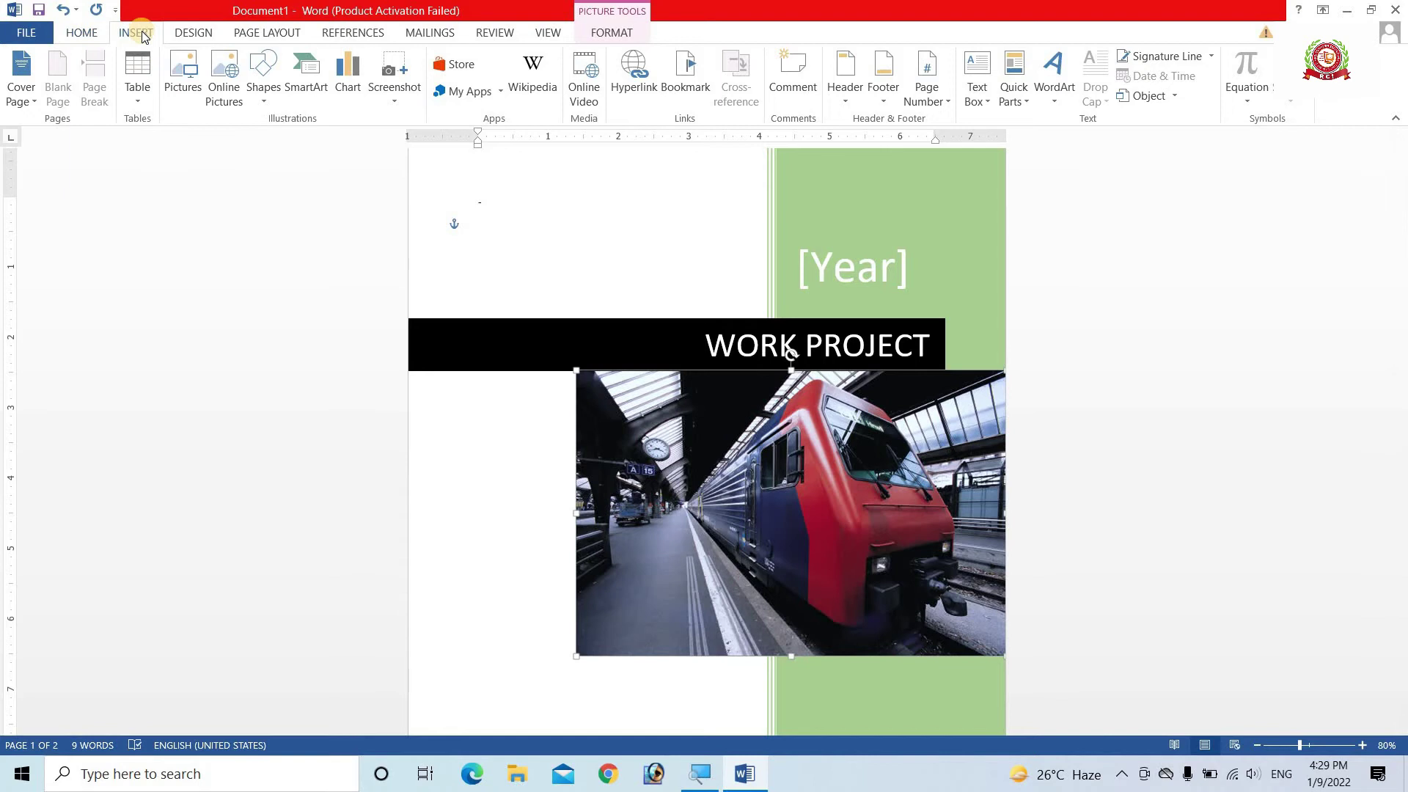
{"action": "left_click", "coordinate": [187, 90]}
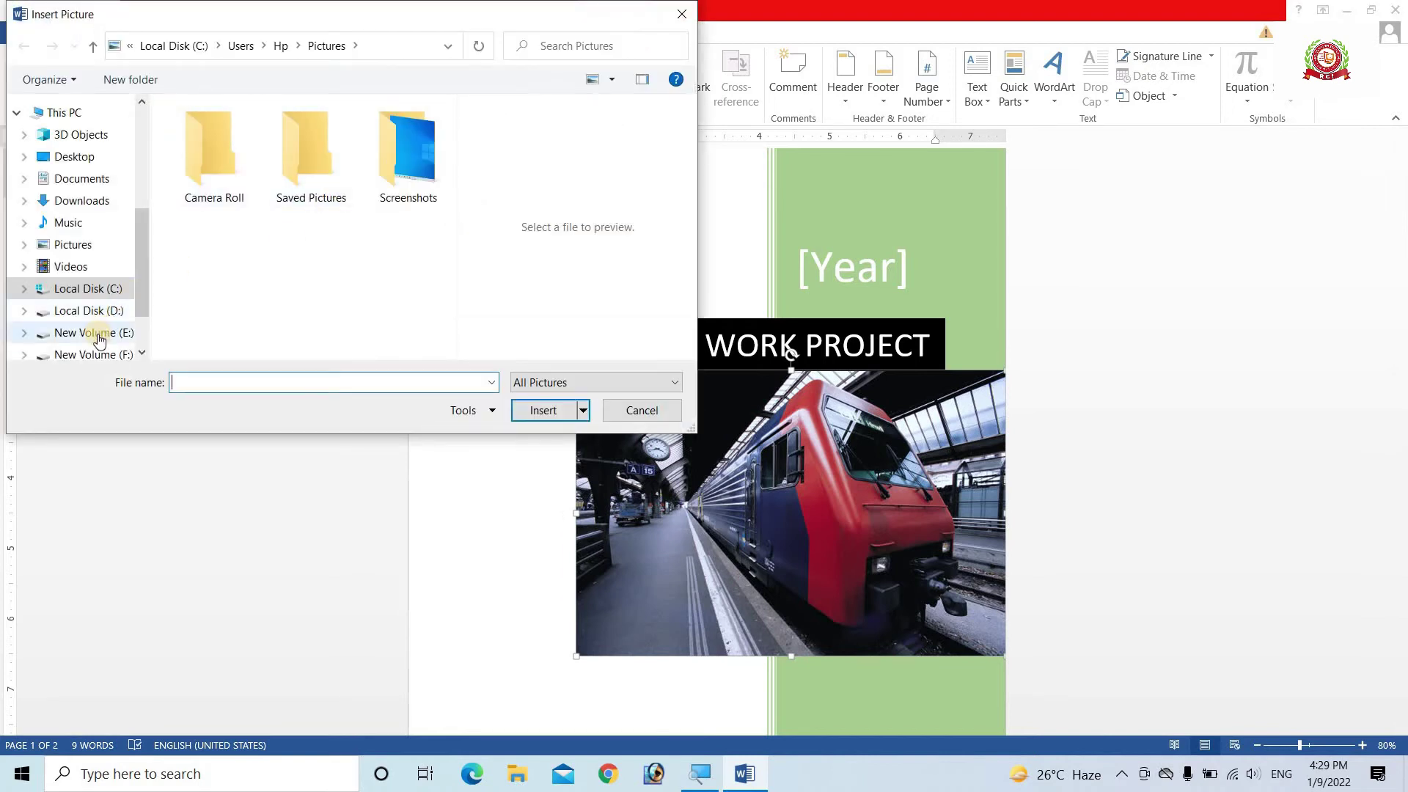
{"action": "left_click", "coordinate": [99, 339]}
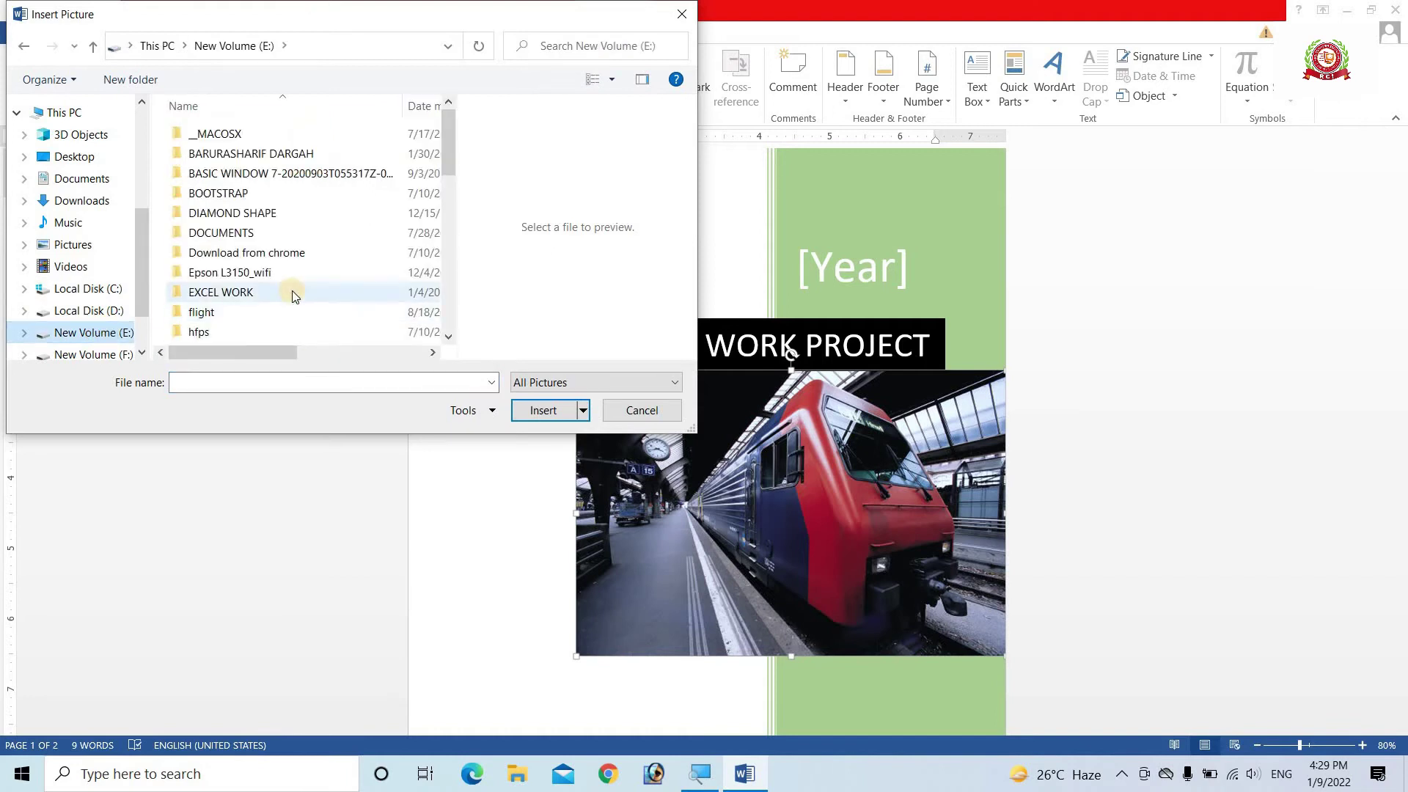
{"action": "scroll", "coordinate": [219, 281], "scroll_direction": "down", "scroll_amount": 1}
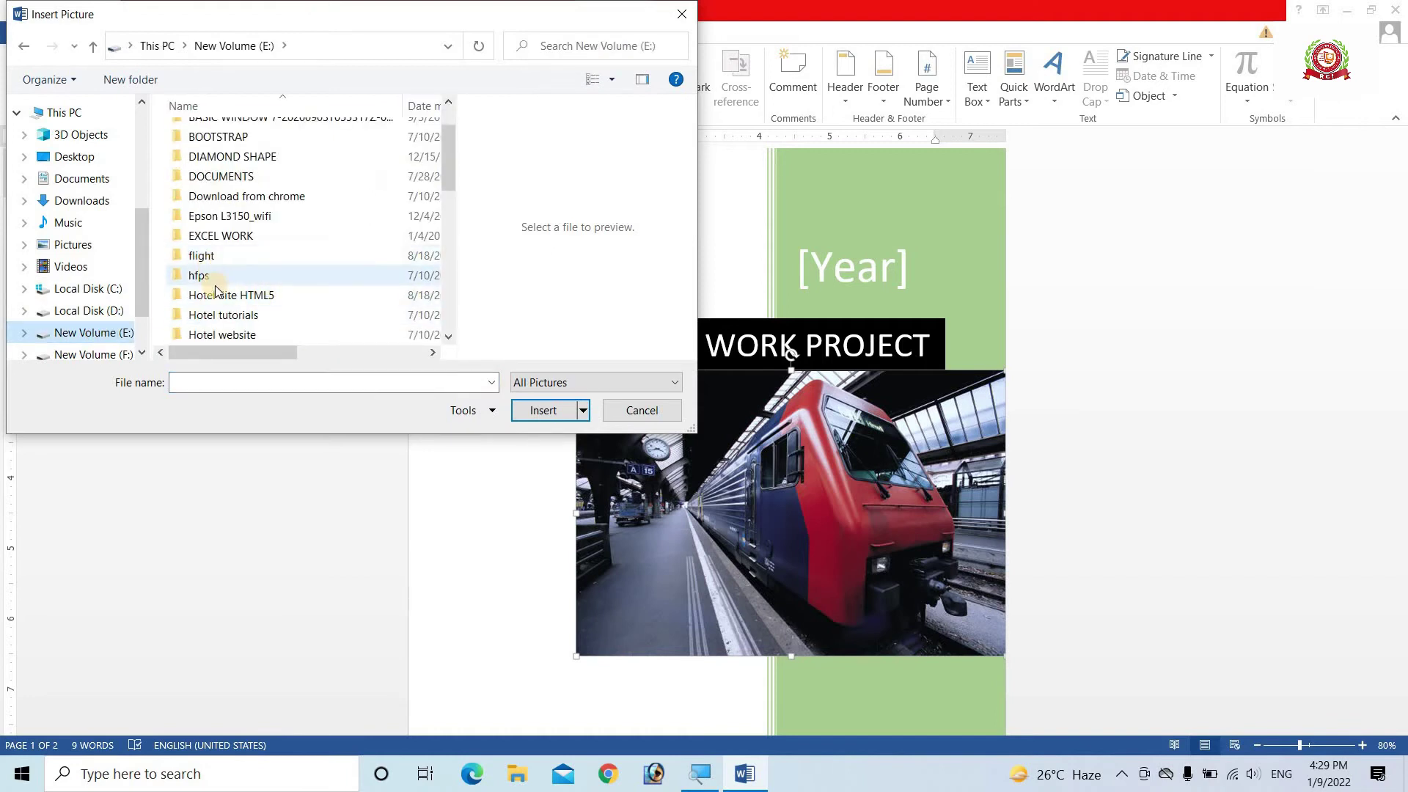
{"action": "scroll", "coordinate": [219, 293], "scroll_direction": "down", "scroll_amount": 1}
{"action": "double_click", "coordinate": [202, 336]}
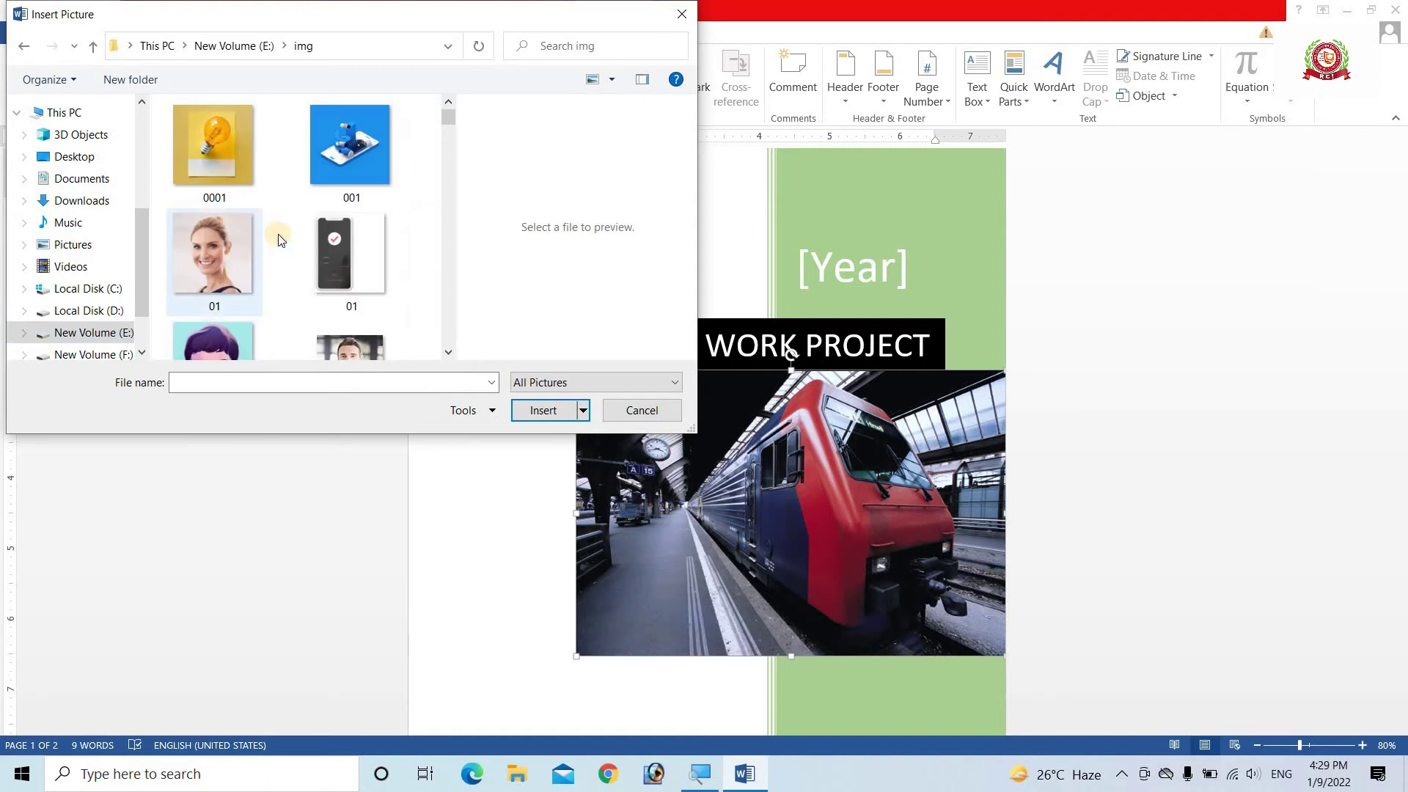
{"action": "scroll", "coordinate": [330, 235], "scroll_direction": "down", "scroll_amount": 2}
{"action": "scroll", "coordinate": [323, 255], "scroll_direction": "down", "scroll_amount": 1}
{"action": "scroll", "coordinate": [323, 254], "scroll_direction": "up", "scroll_amount": 2}
{"action": "scroll", "coordinate": [323, 254], "scroll_direction": "up", "scroll_amount": 1}
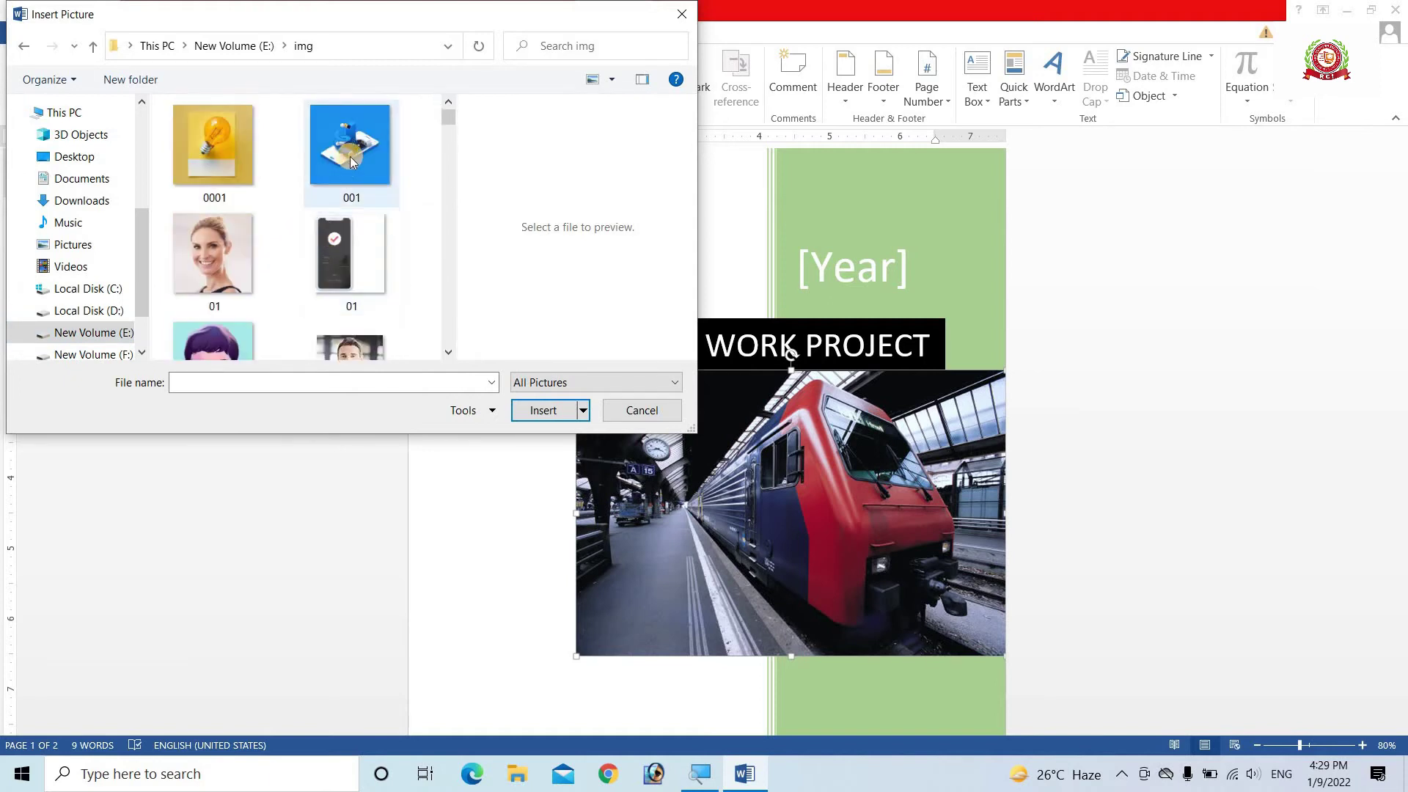
{"action": "left_click", "coordinate": [351, 161]}
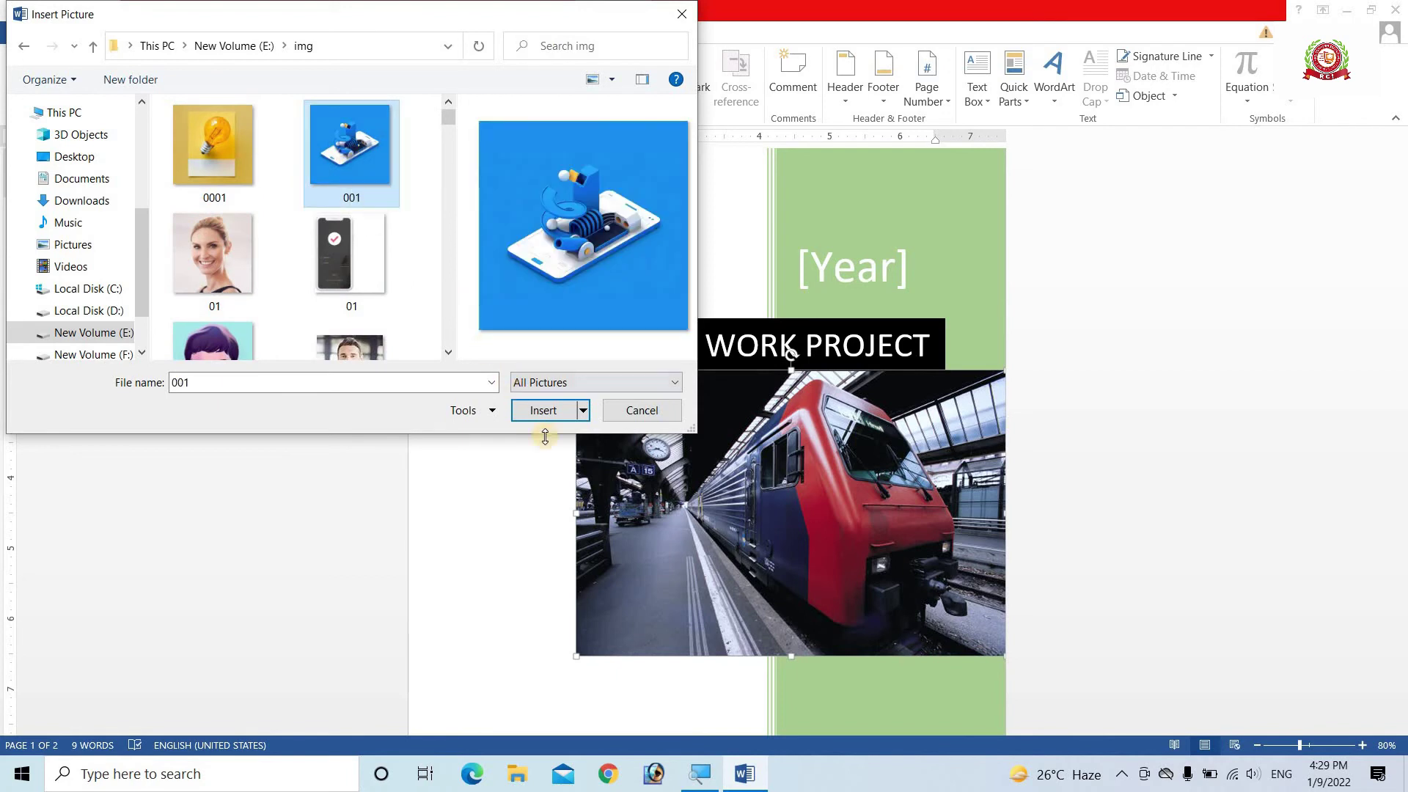
{"action": "left_click", "coordinate": [534, 412]}
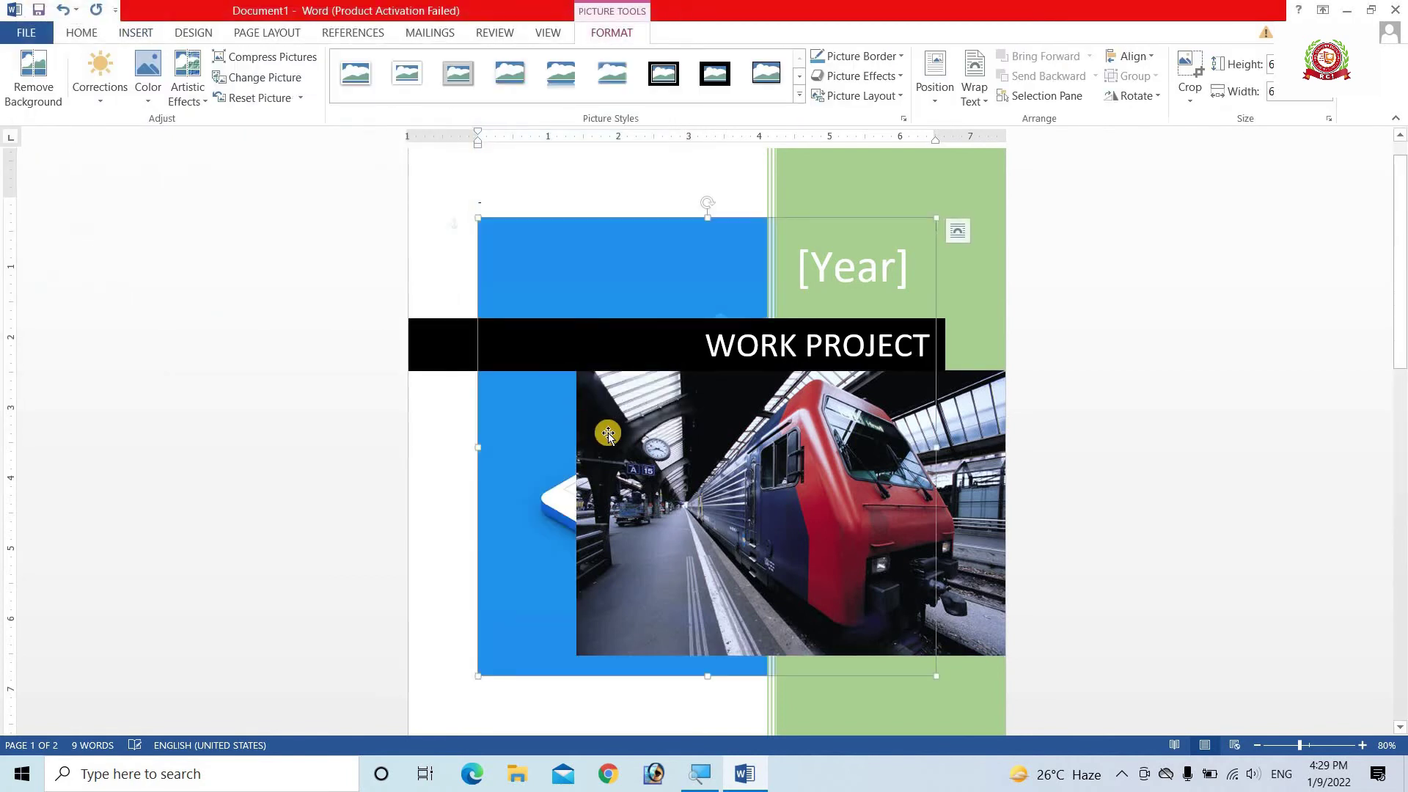
Step: Delete the train photo, leaving the blue illustration beneath the WORK PROJECT title
{"action": "left_click", "coordinate": [668, 459]}
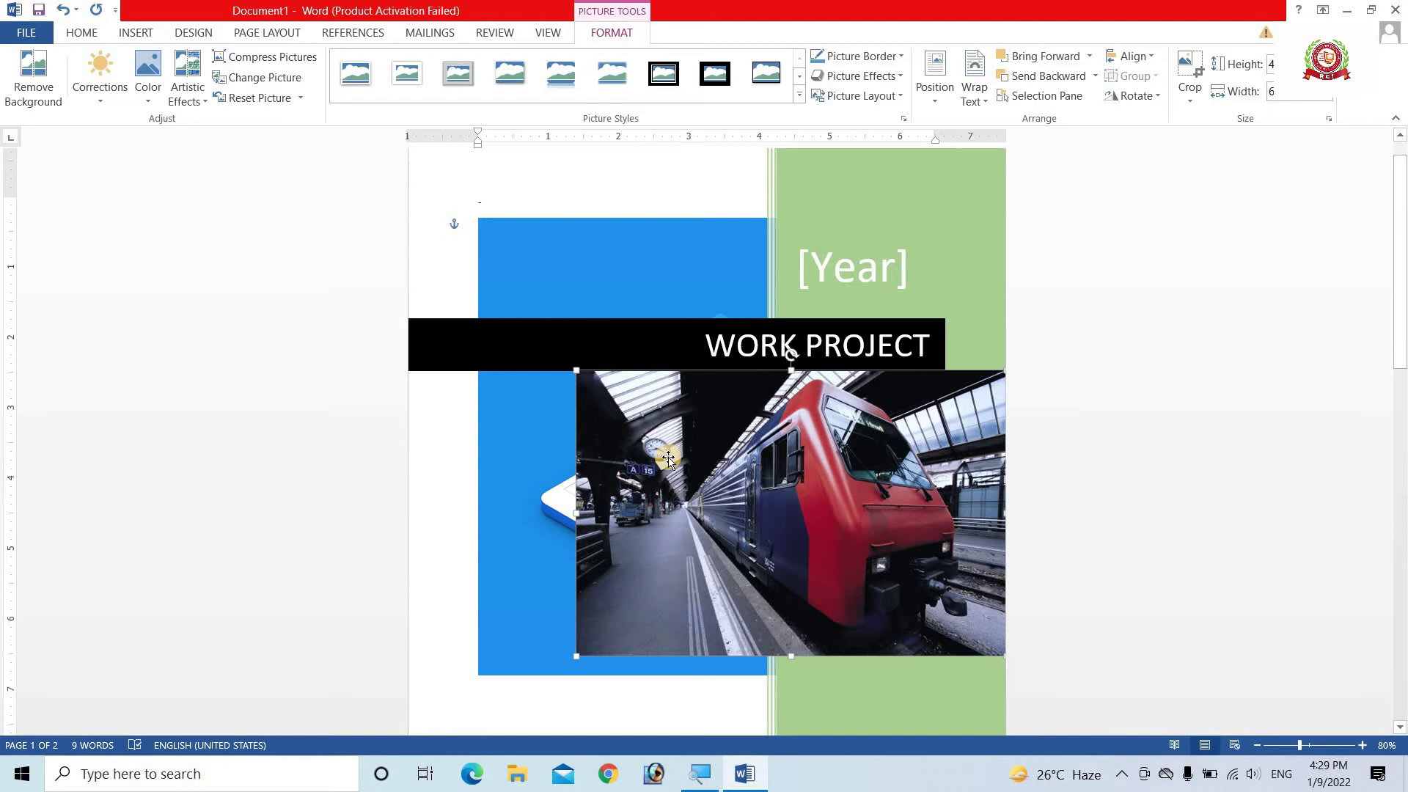
{"action": "key", "text": "Delete"}
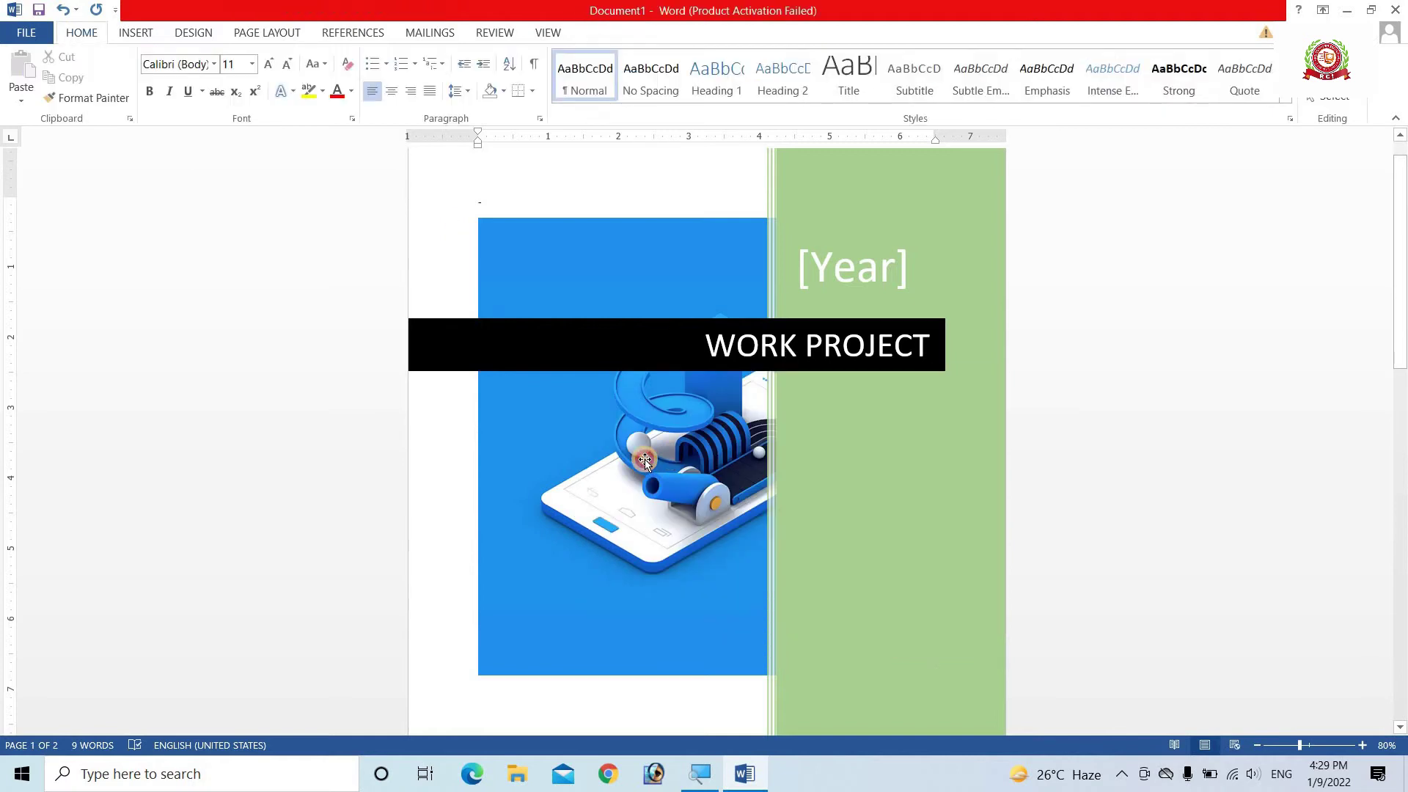
{"action": "left_click", "coordinate": [749, 562]}
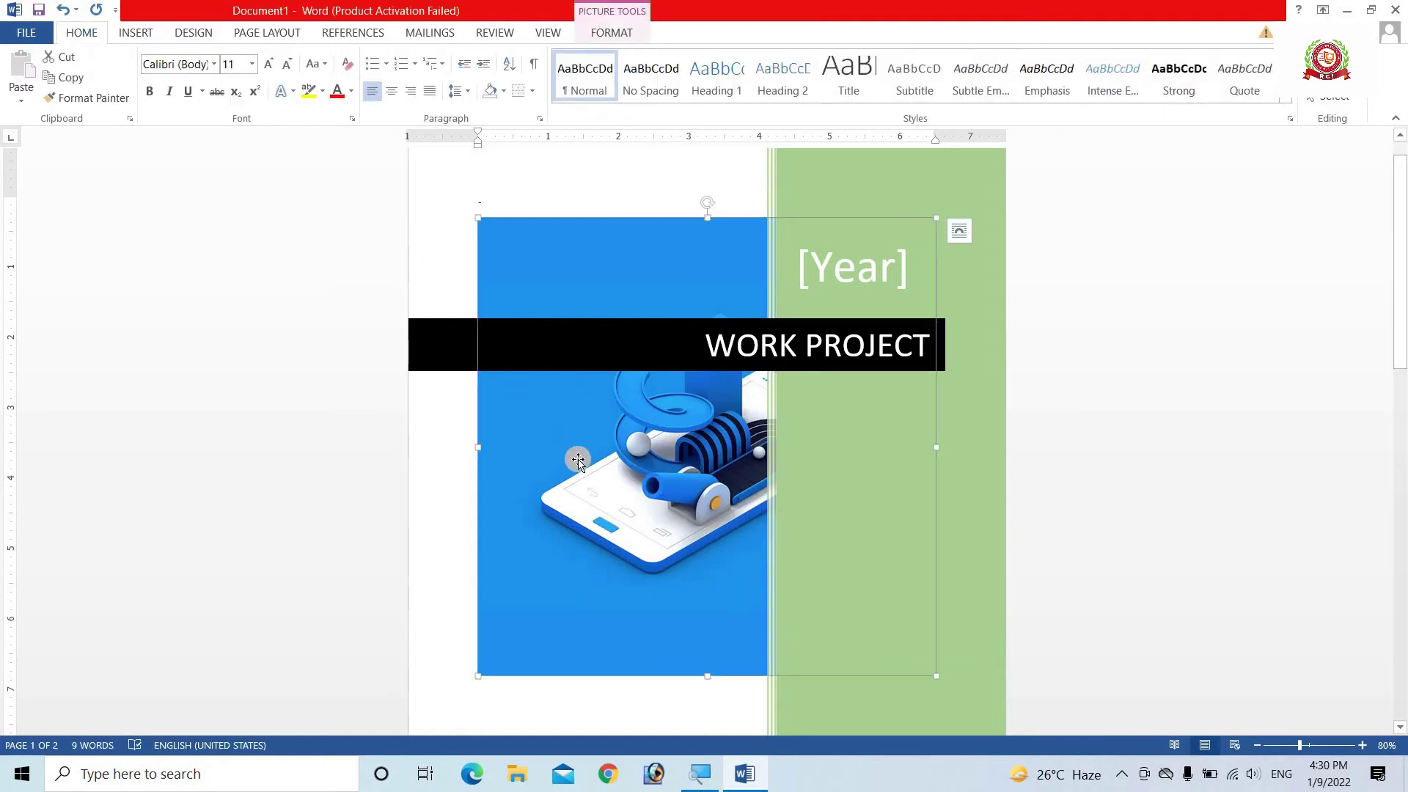
{"action": "left_click", "coordinate": [544, 455]}
Step: Set the cover's [Year] placeholder to 2022
{"action": "left_click", "coordinate": [655, 453]}
{"action": "left_click", "coordinate": [838, 278]}
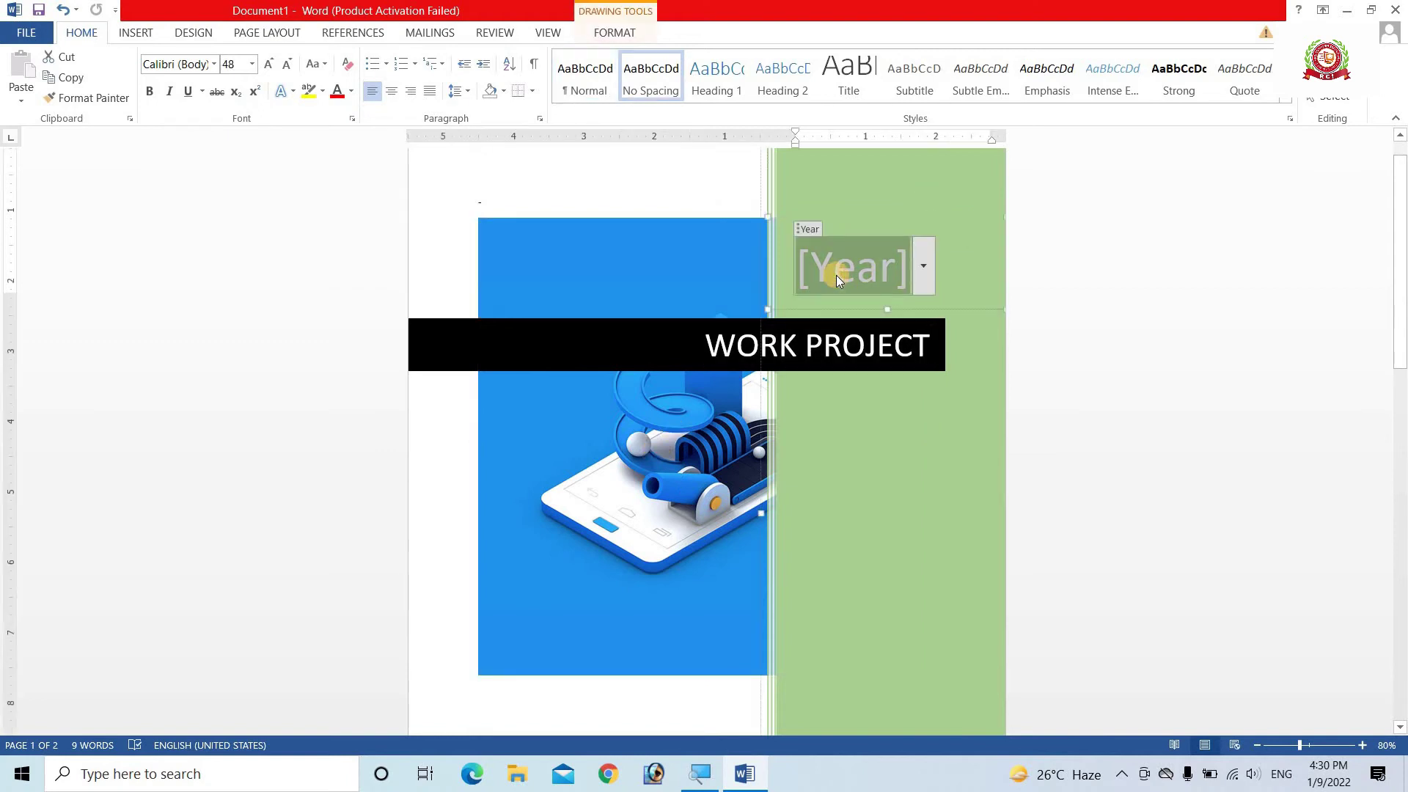
{"action": "type", "text": "202"}
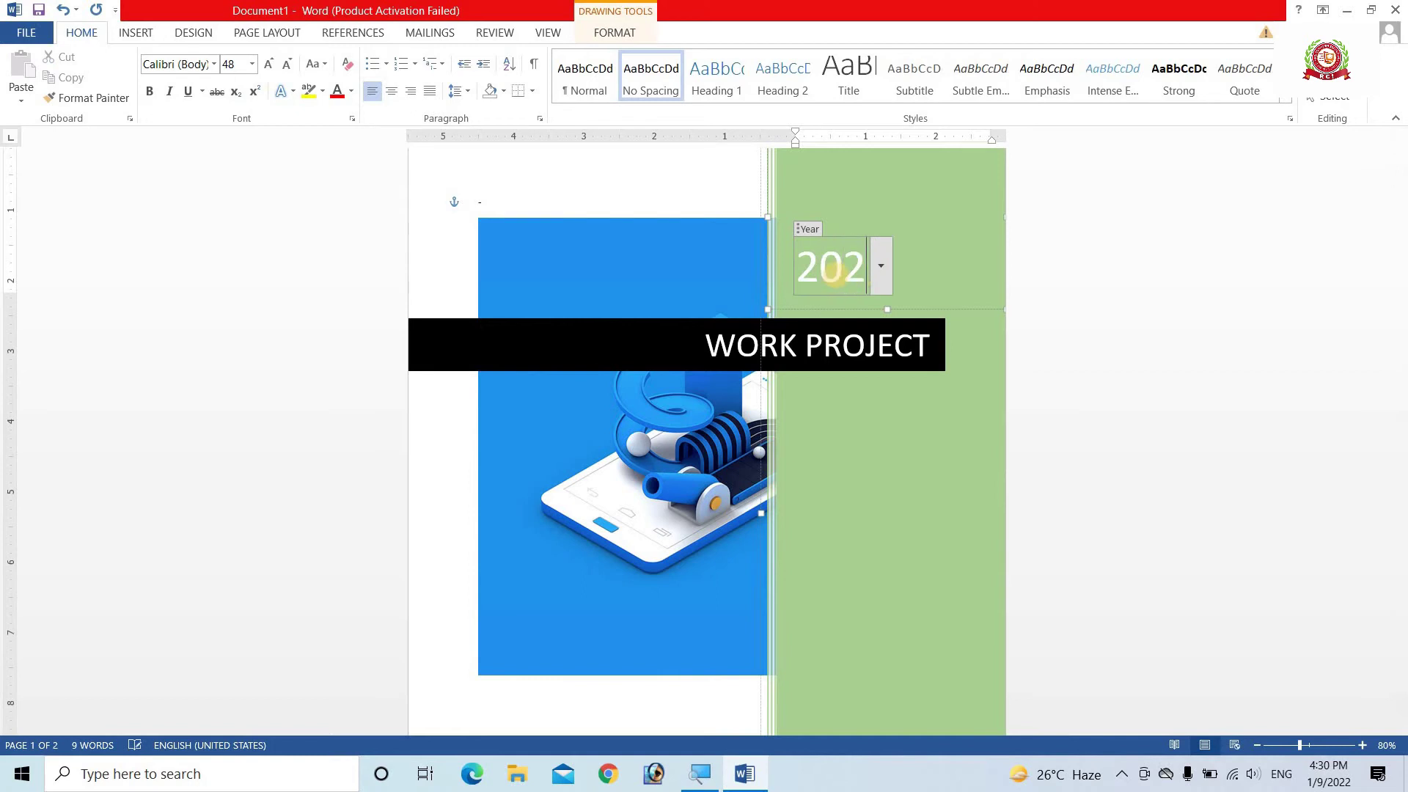
{"action": "type", "text": "2"}
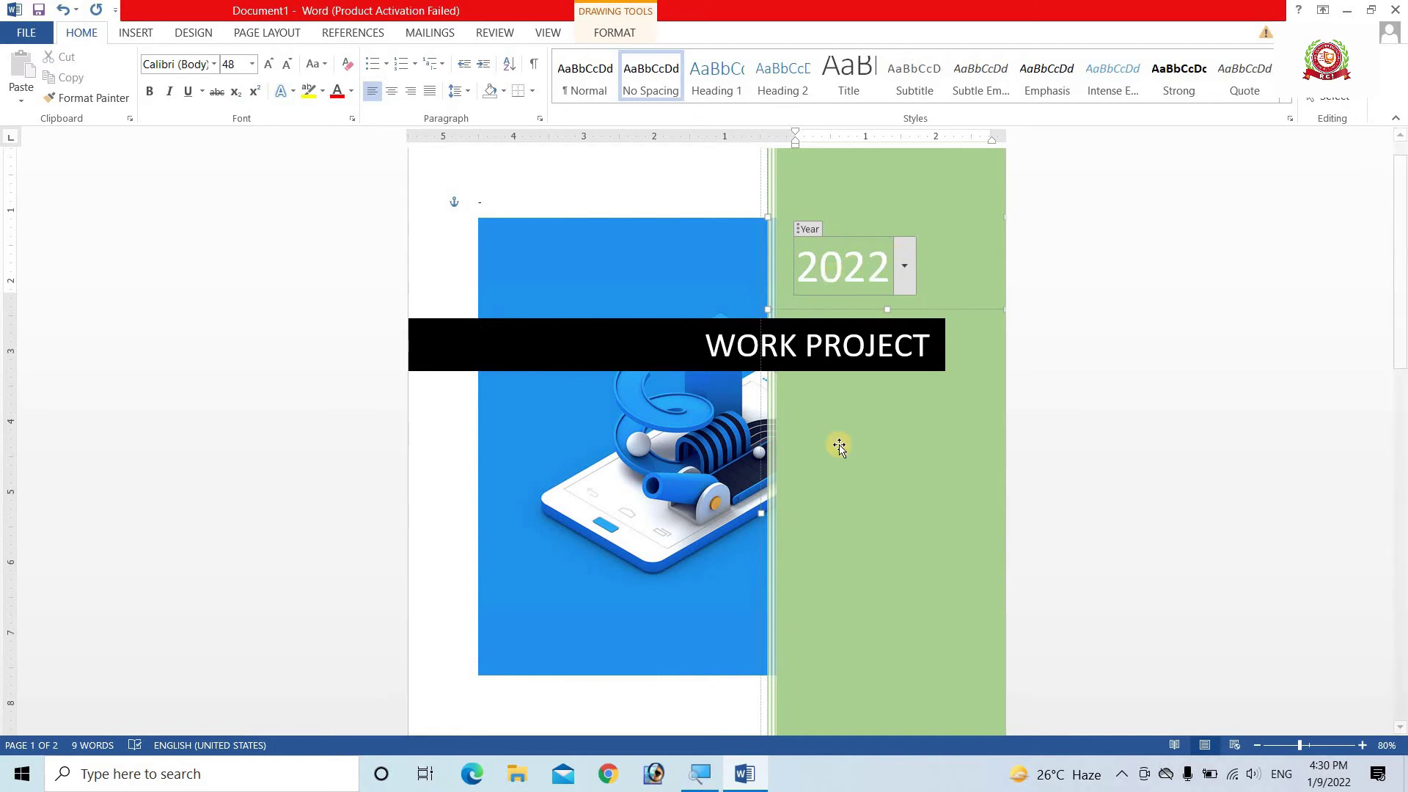
{"action": "scroll", "coordinate": [836, 443], "scroll_direction": "down", "scroll_amount": 3}
{"action": "scroll", "coordinate": [795, 499], "scroll_direction": "down", "scroll_amount": 2}
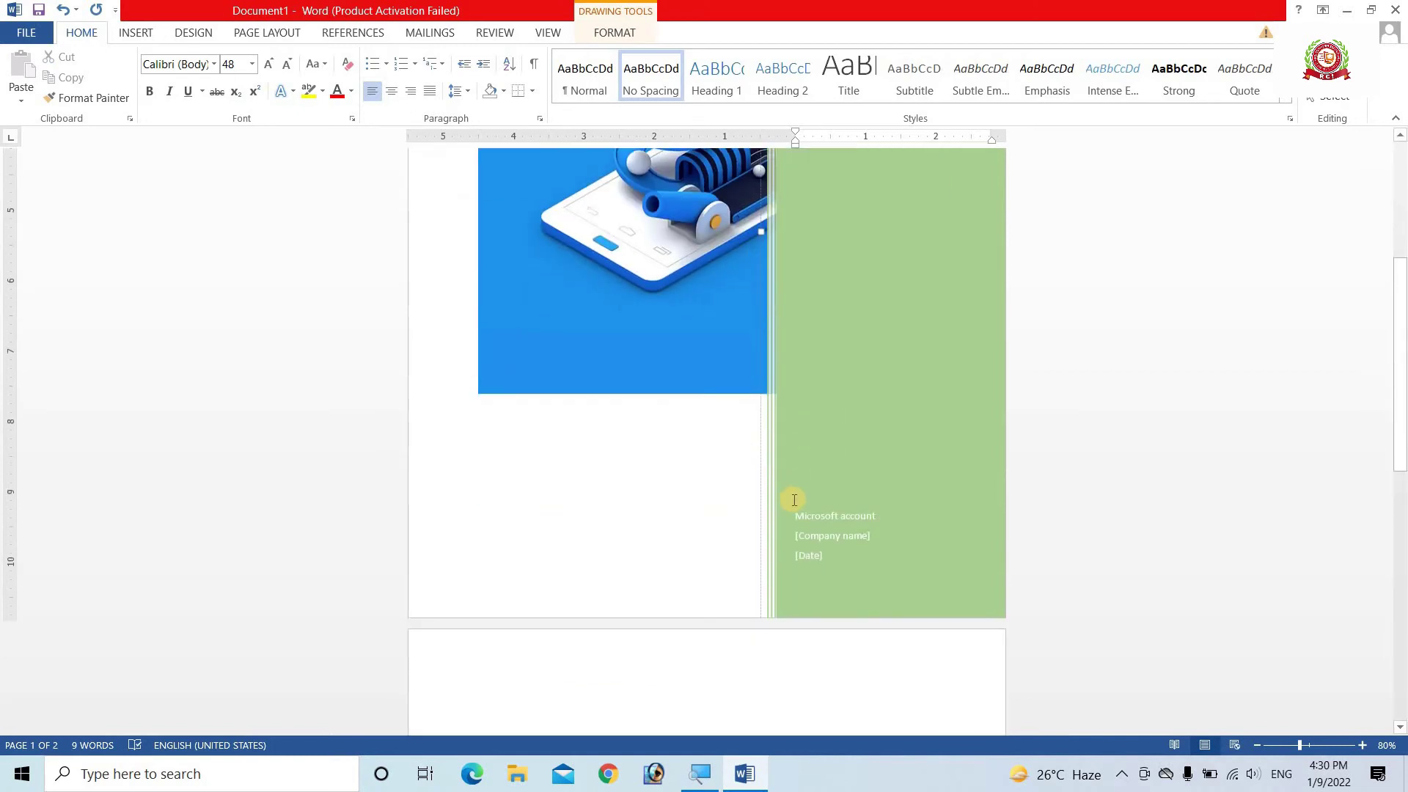
Step: Fill in the company name field with RCI COMPUTER EDUCATION and deselect it
{"action": "left_click", "coordinate": [835, 538]}
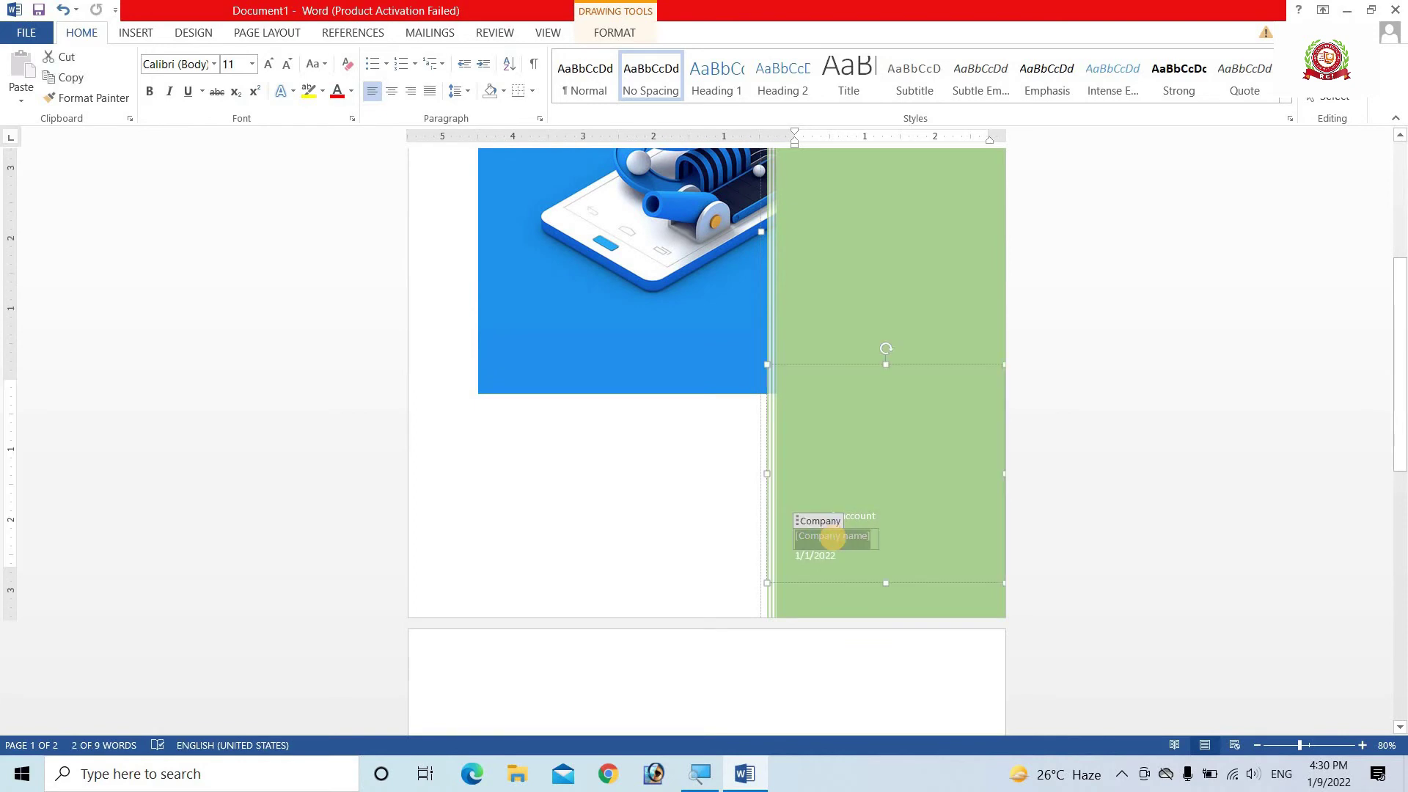
{"action": "type", "text": "RCI COMPU"}
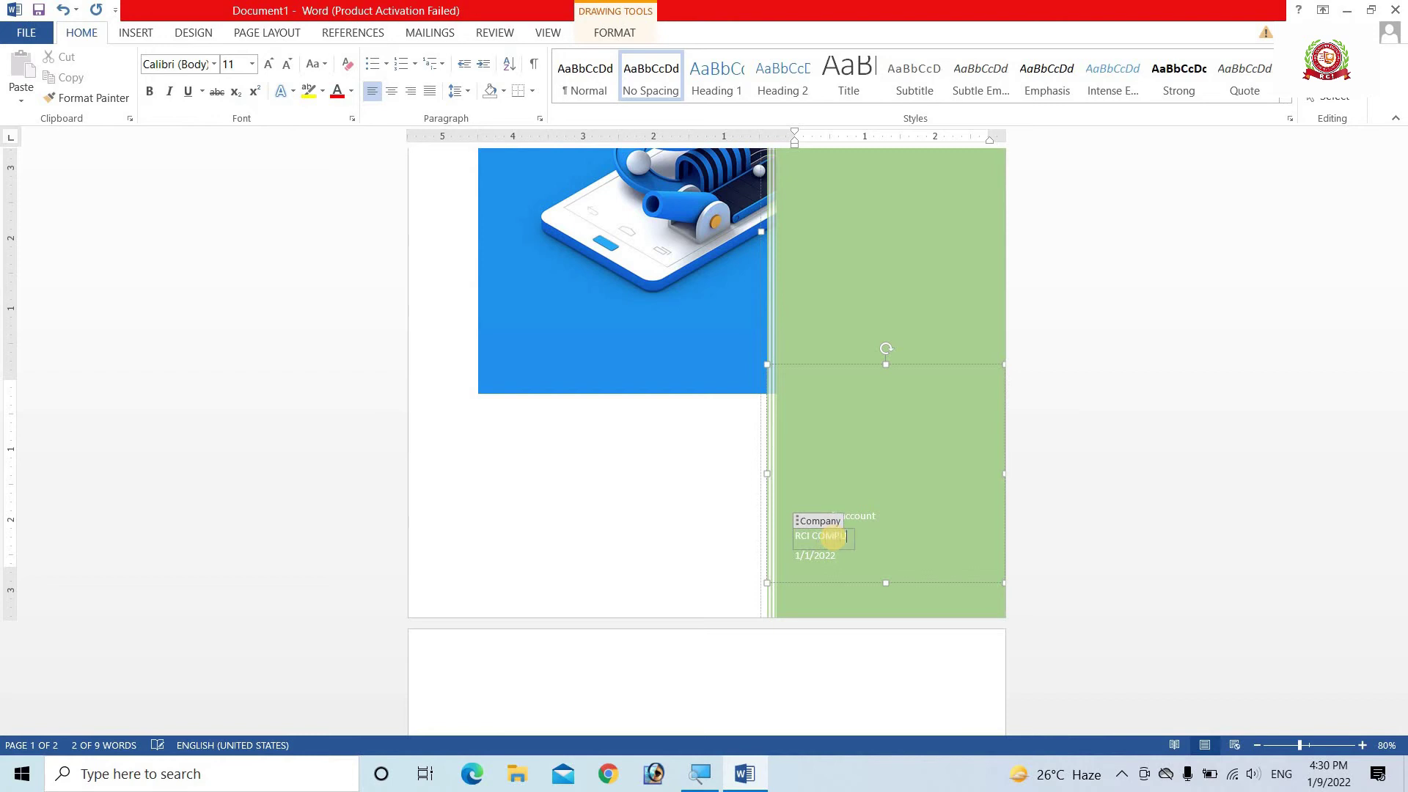
{"action": "type", "text": "TER EDU"}
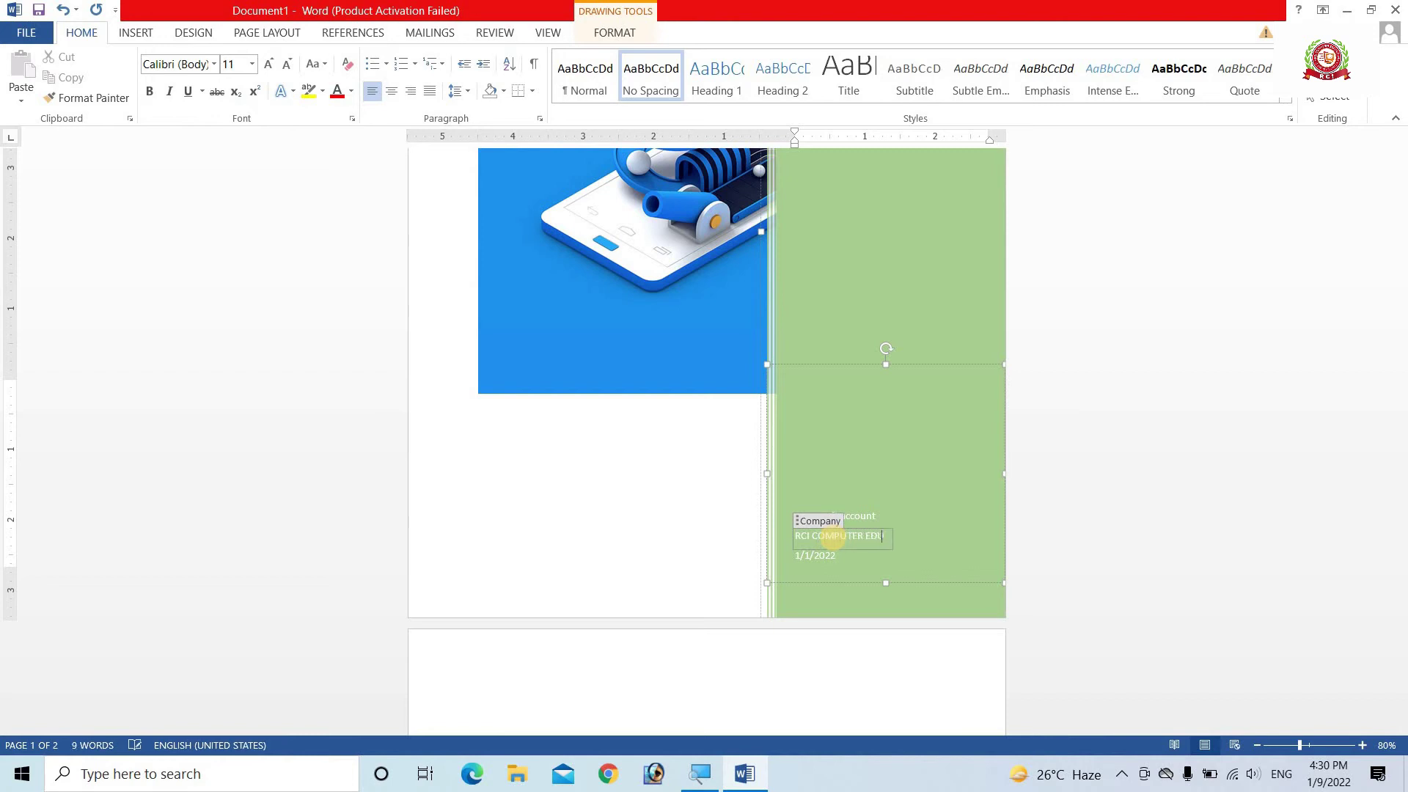
{"action": "type", "text": "CATIOB"}
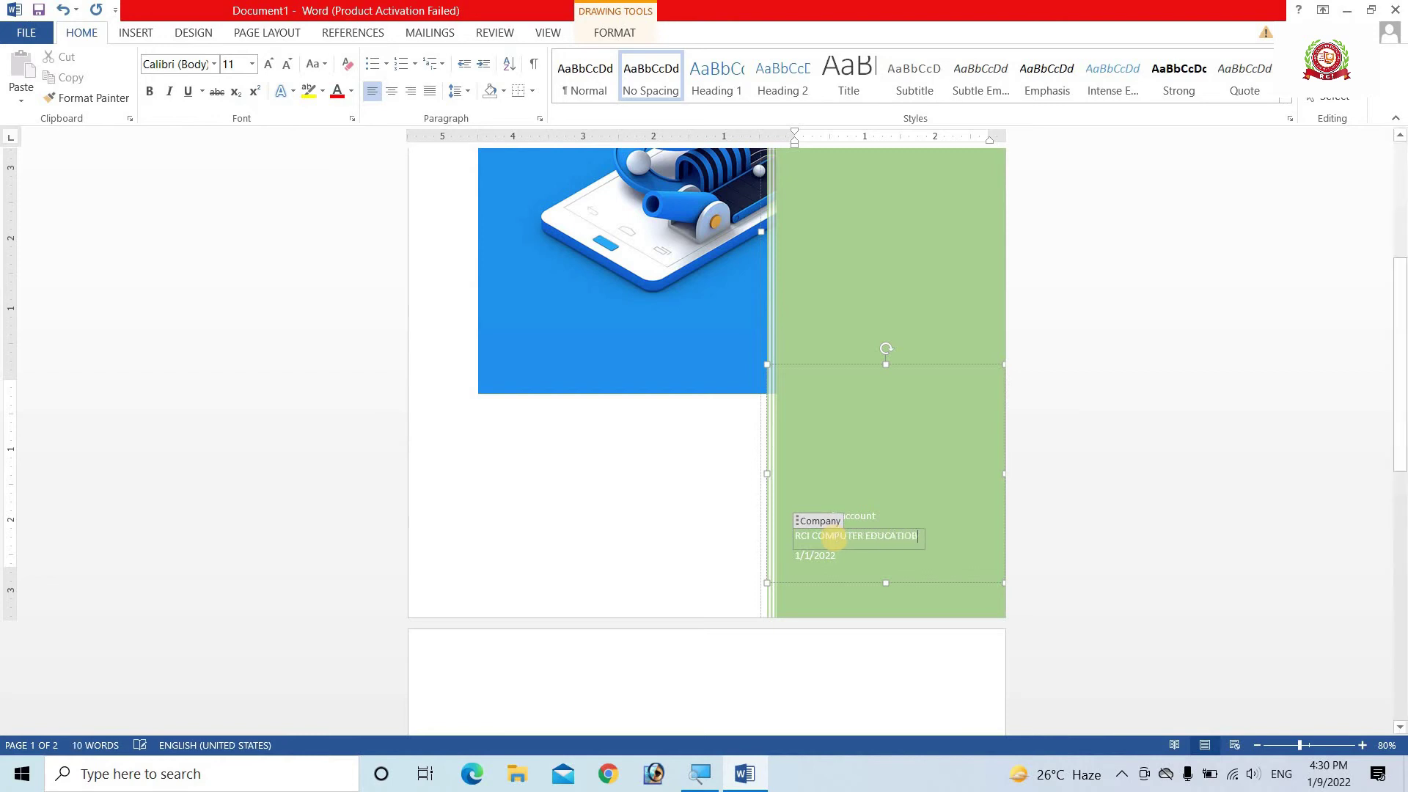
{"action": "type", "text": "N"}
{"action": "scroll", "coordinate": [697, 433], "scroll_direction": "up", "scroll_amount": 5}
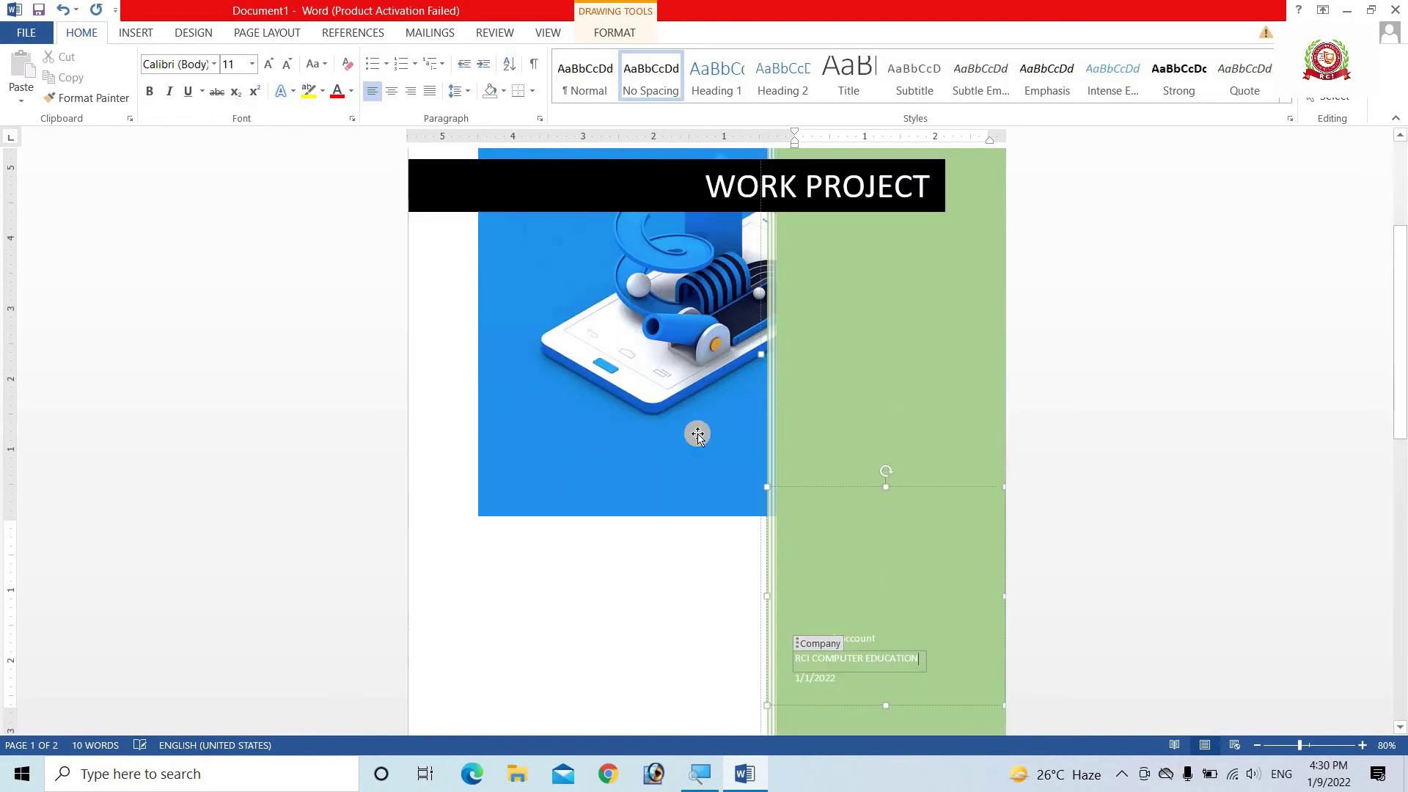
{"action": "scroll", "coordinate": [697, 432], "scroll_direction": "up", "scroll_amount": 3}
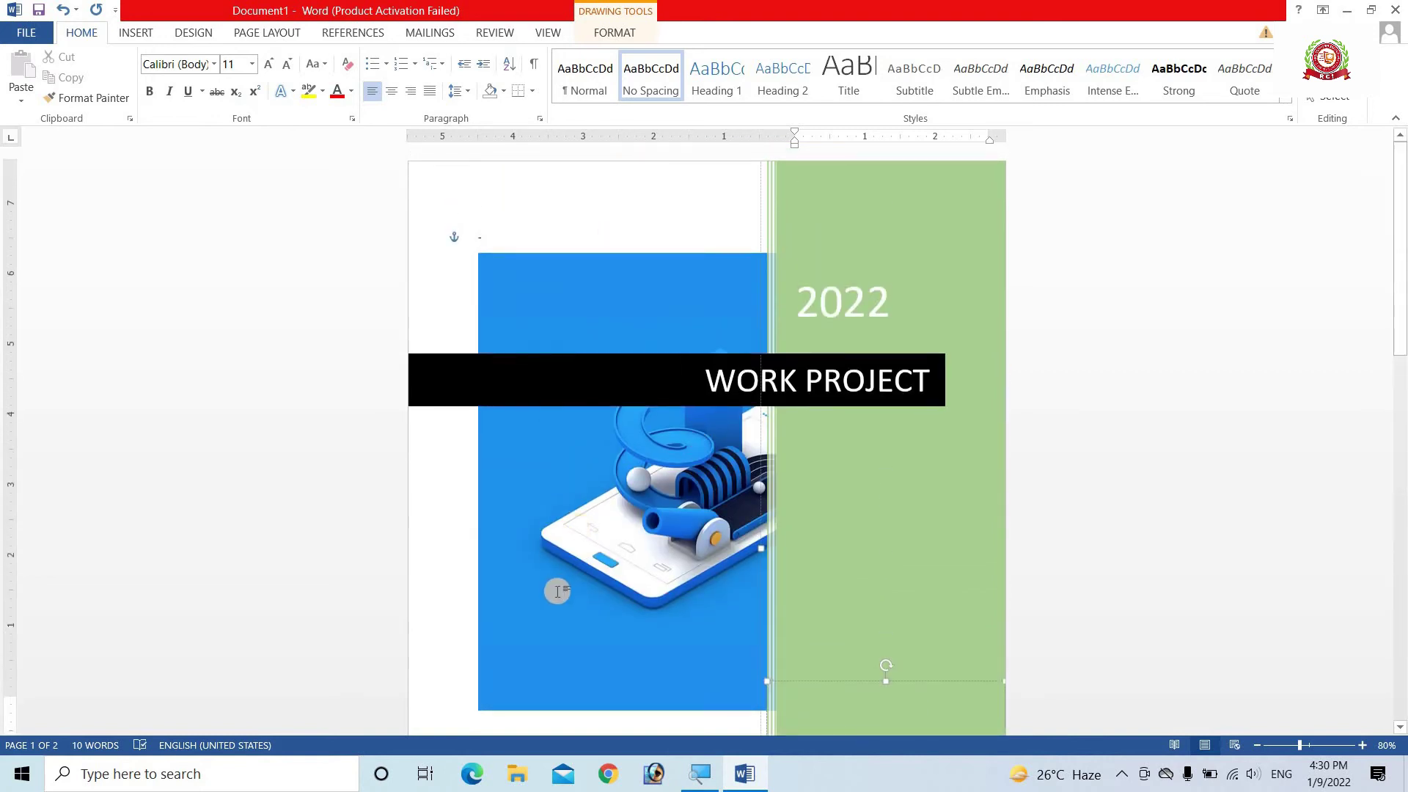
{"action": "scroll", "coordinate": [565, 602], "scroll_direction": "down", "scroll_amount": 5}
{"action": "scroll", "coordinate": [580, 631], "scroll_direction": "down", "scroll_amount": 3}
{"action": "left_click", "coordinate": [592, 643]}
{"action": "scroll", "coordinate": [588, 557], "scroll_direction": "up", "scroll_amount": 5}
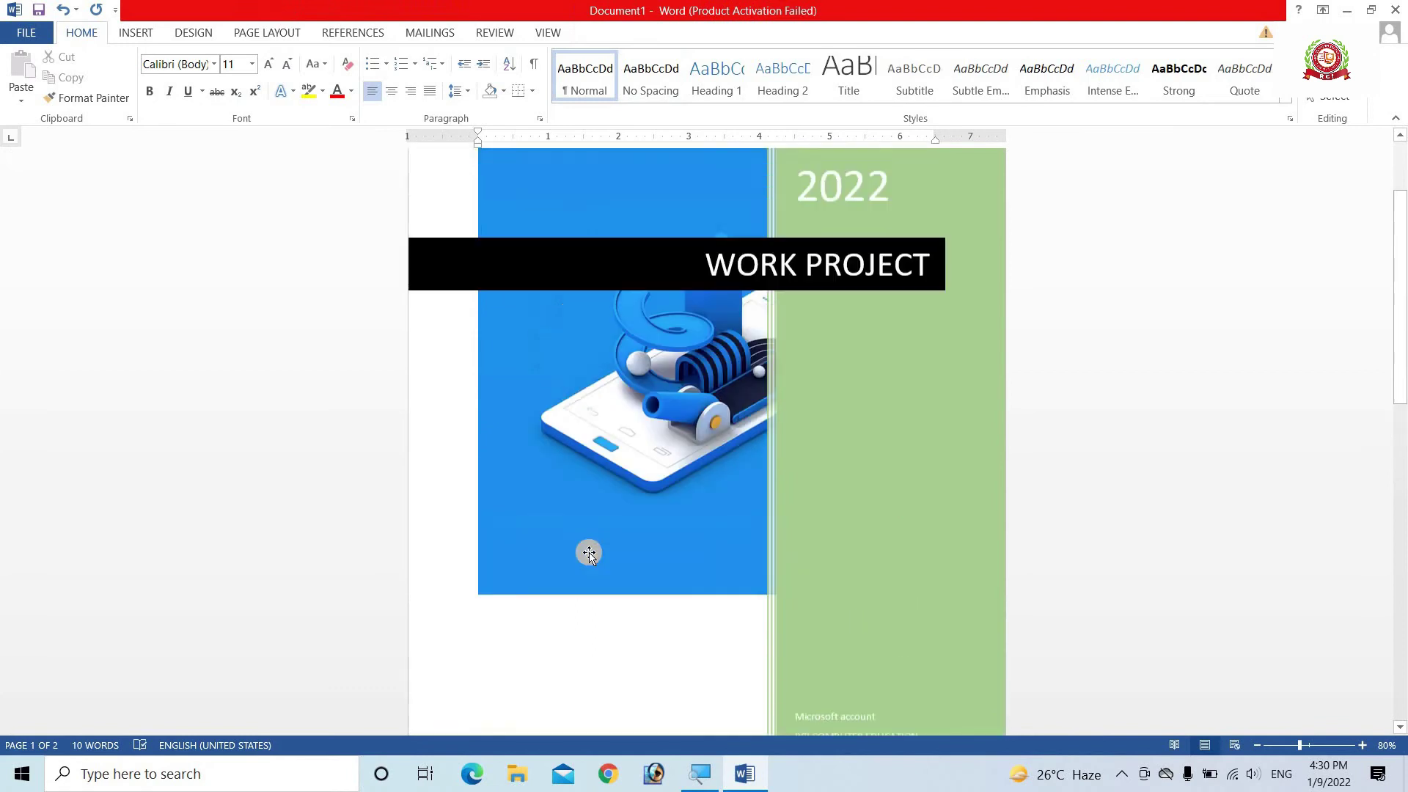
{"action": "scroll", "coordinate": [591, 554], "scroll_direction": "up", "scroll_amount": 3}
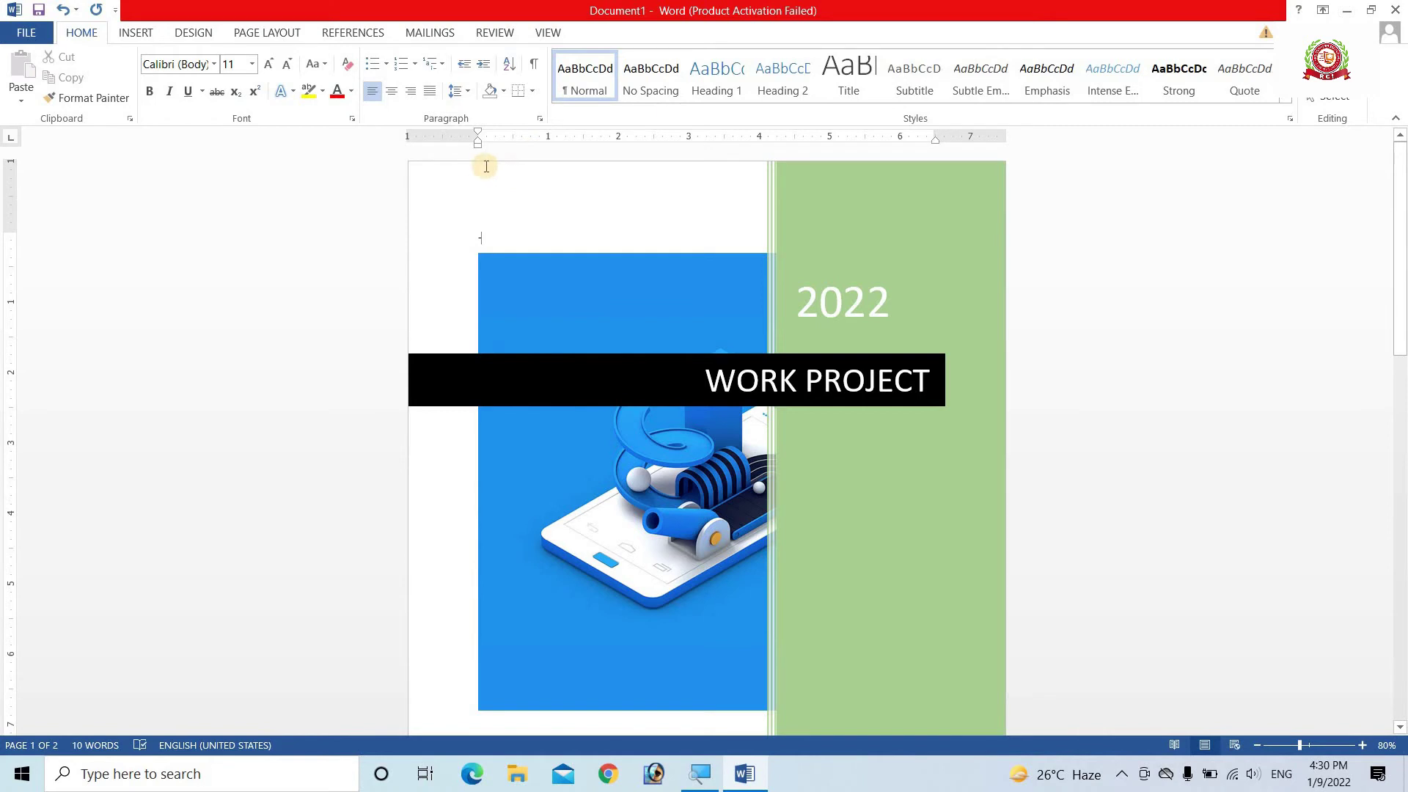
Step: Delete the blue phone illustration from the cover
{"action": "left_click", "coordinate": [26, 33]}
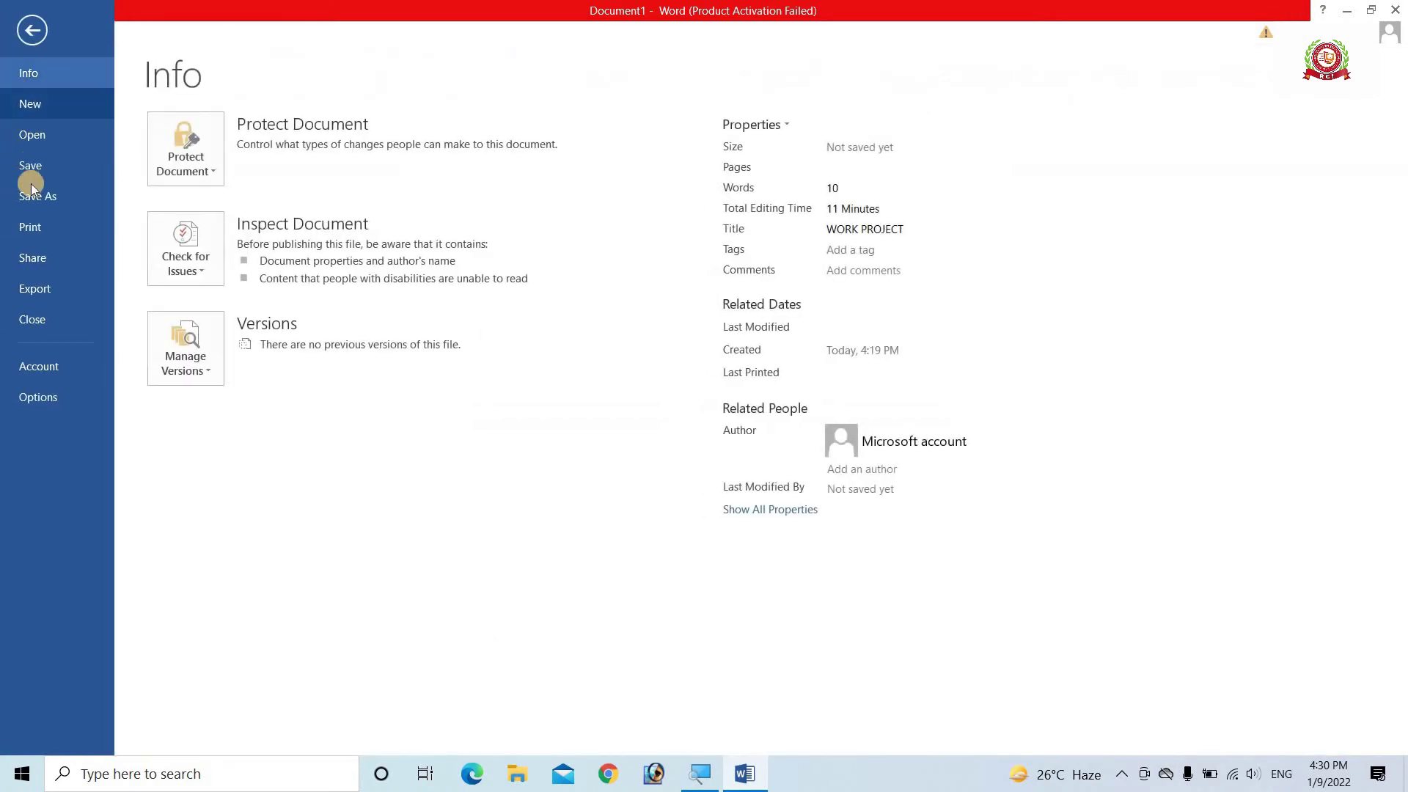
{"action": "left_click", "coordinate": [32, 31]}
{"action": "left_click", "coordinate": [573, 255]}
{"action": "key", "text": "Delete"}
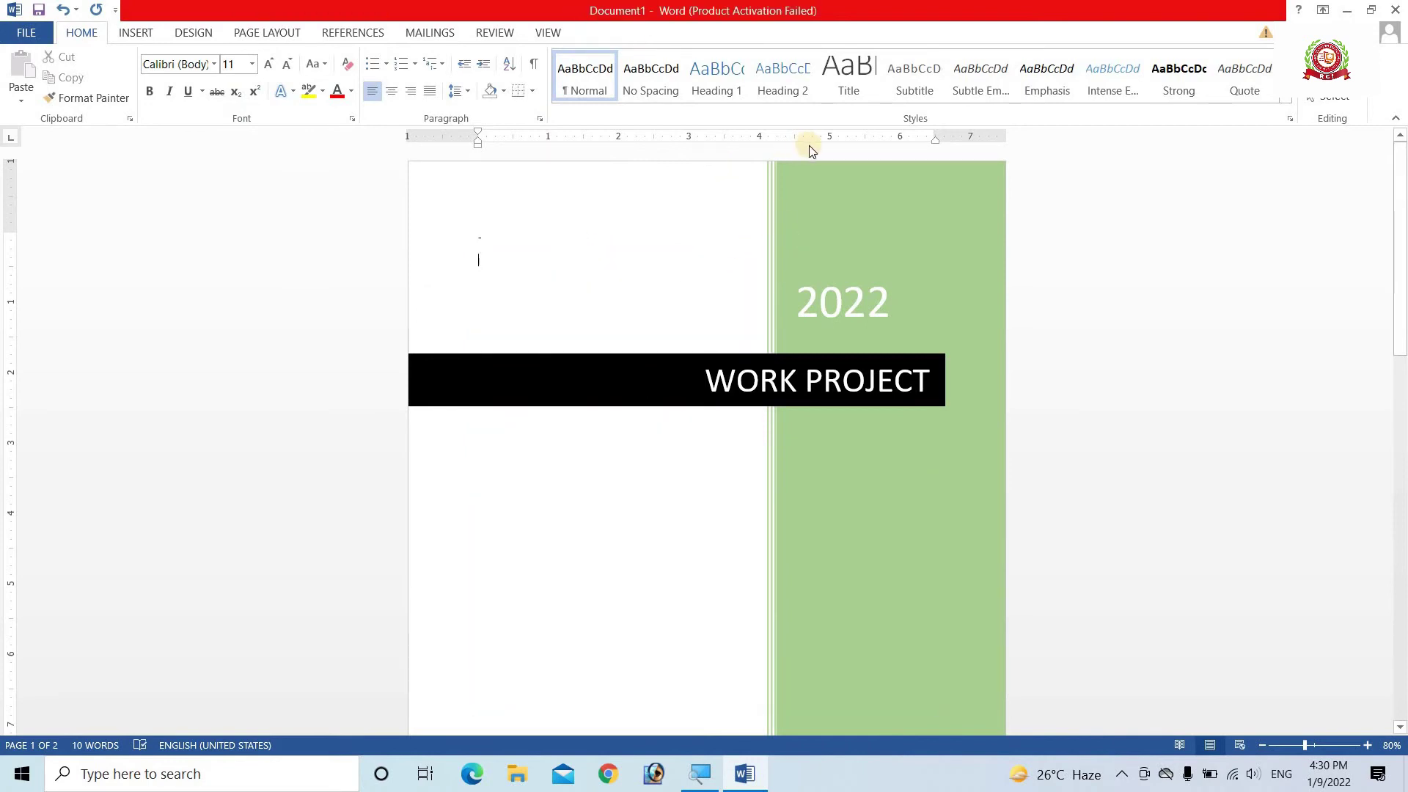
Step: Delete the green 2022 sidebar and the black WORK PROJECT banner
{"action": "left_click", "coordinate": [813, 170]}
{"action": "key", "text": "Delete"}
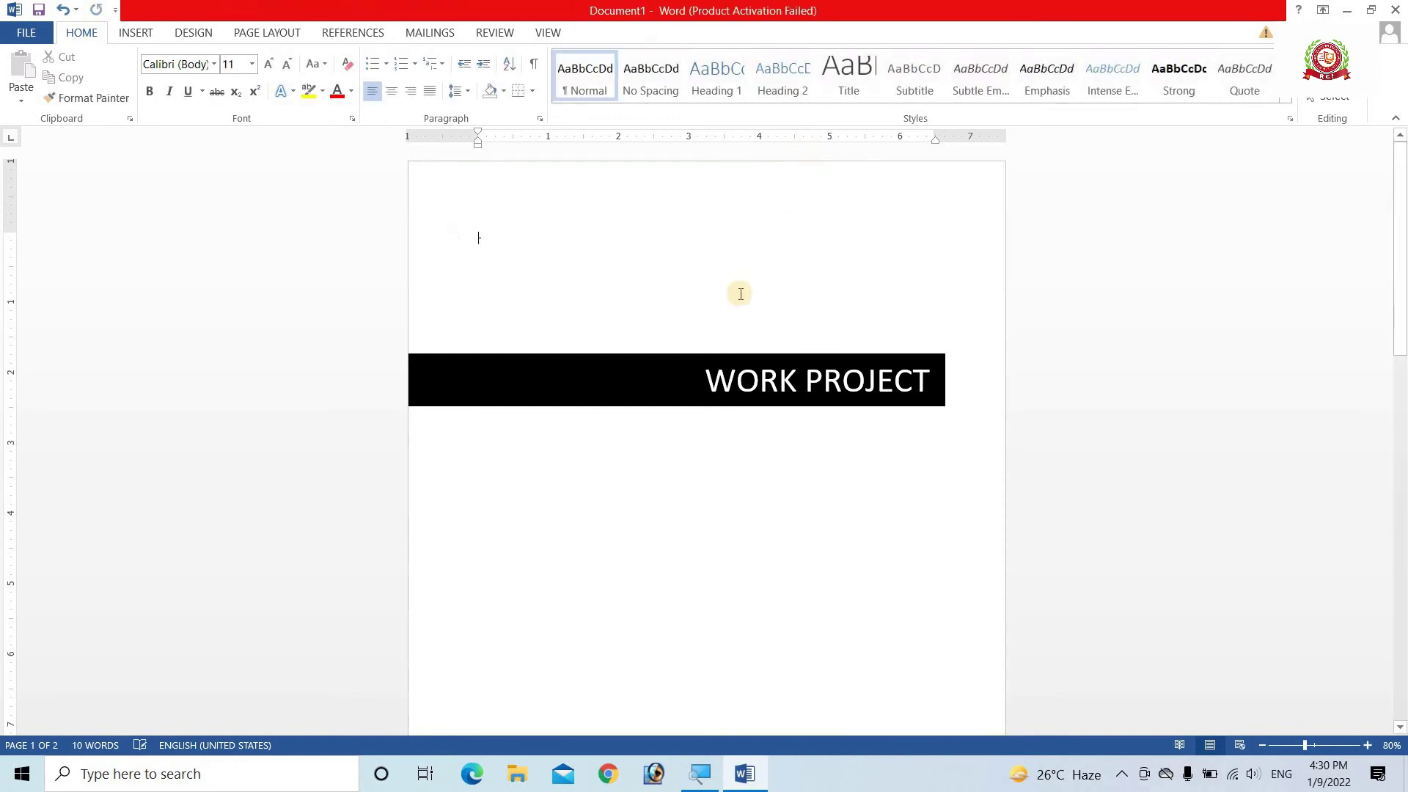
{"action": "left_click", "coordinate": [694, 355]}
{"action": "key", "text": "Delete"}
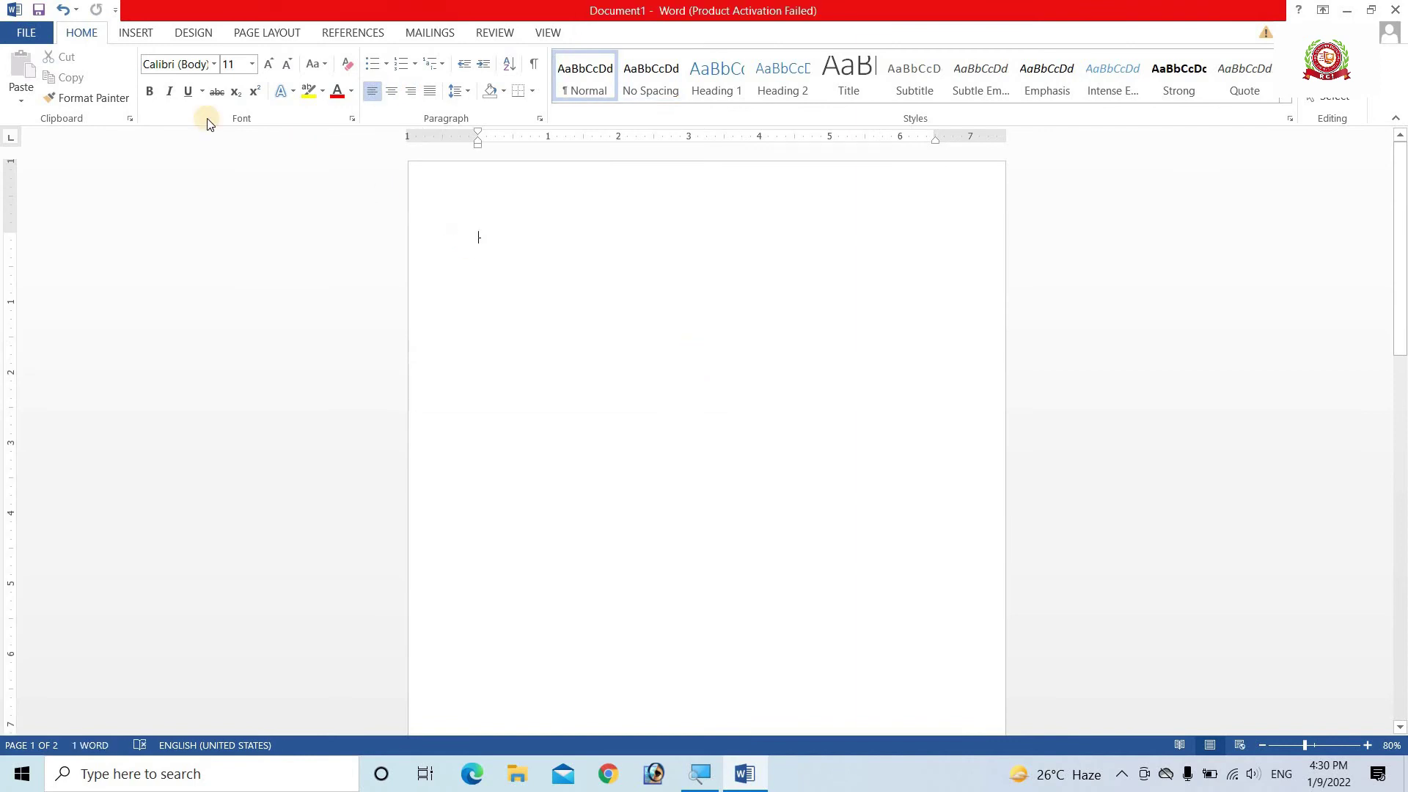
Step: Insert the Slice (Dark) cover page from the built-in Cover Page gallery
{"action": "left_click", "coordinate": [136, 33]}
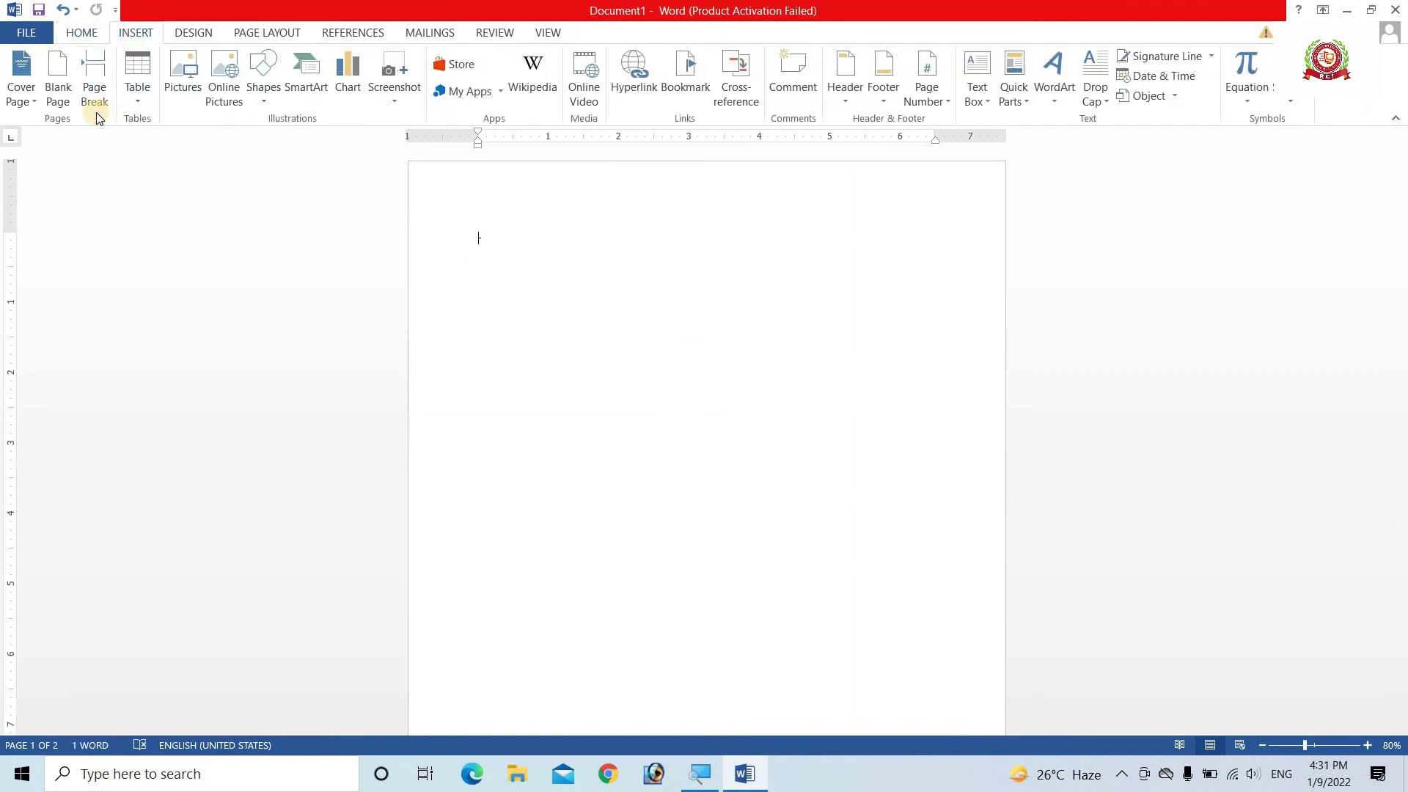
{"action": "left_click", "coordinate": [32, 105]}
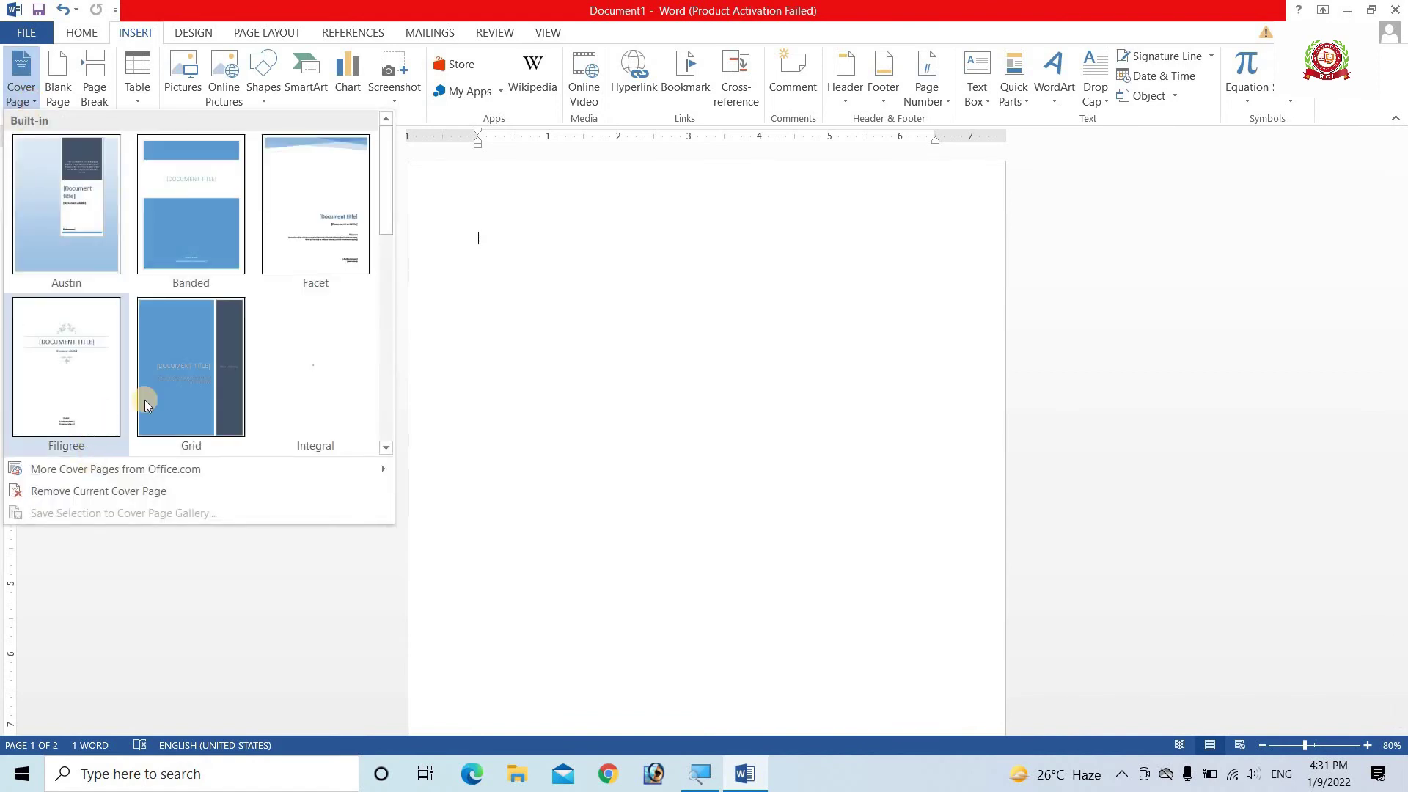
{"action": "scroll", "coordinate": [146, 399], "scroll_direction": "down", "scroll_amount": 5}
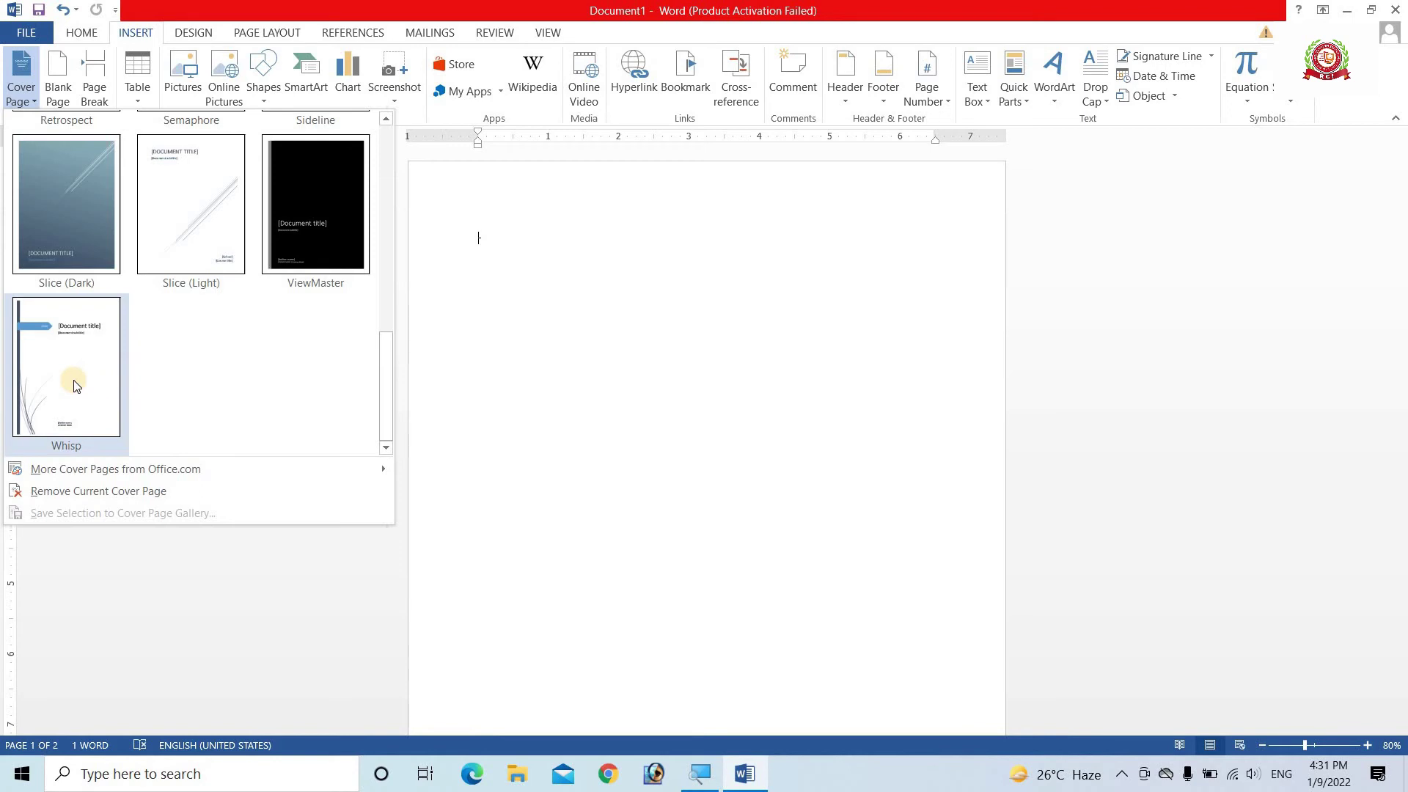
{"action": "left_click", "coordinate": [38, 196]}
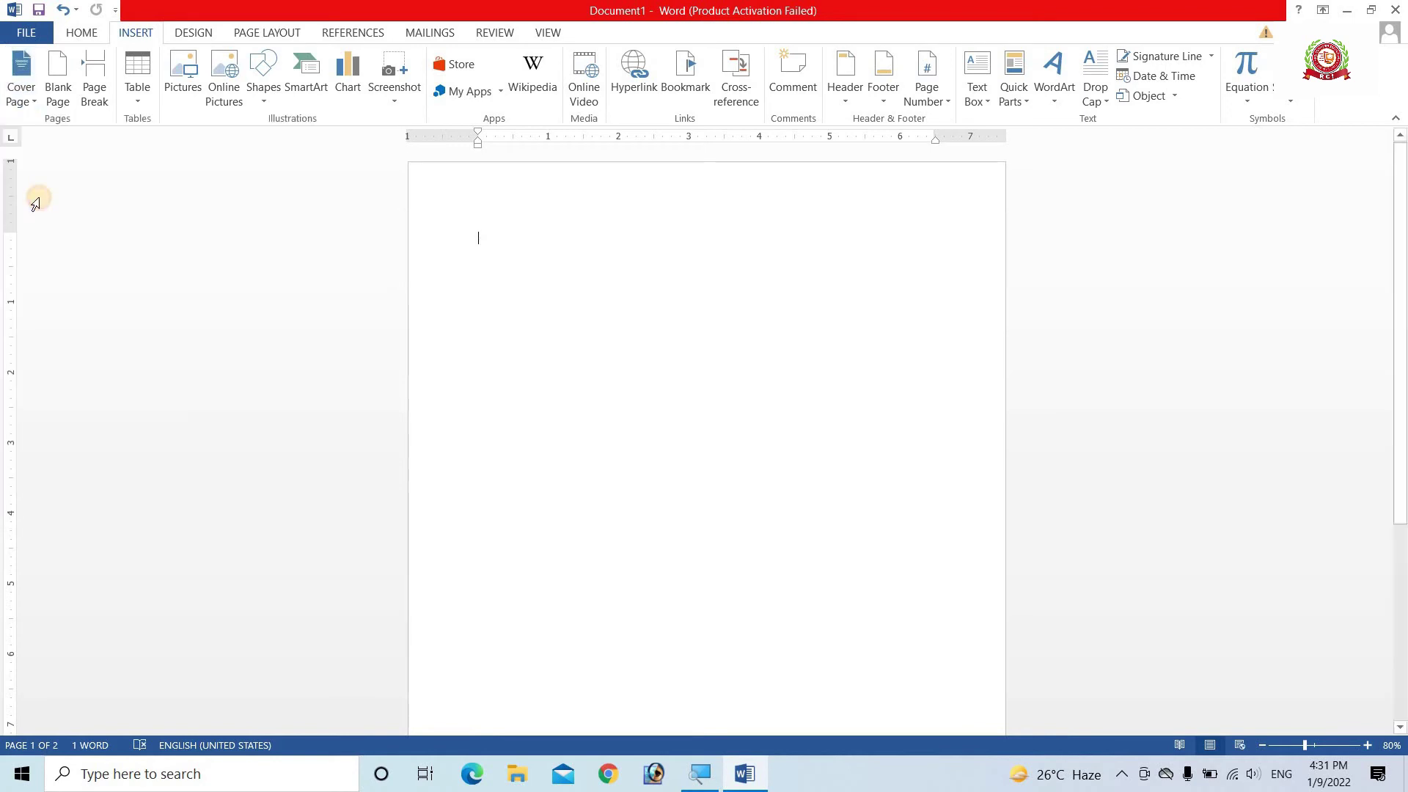
{"action": "scroll", "coordinate": [733, 411], "scroll_direction": "down", "scroll_amount": 3}
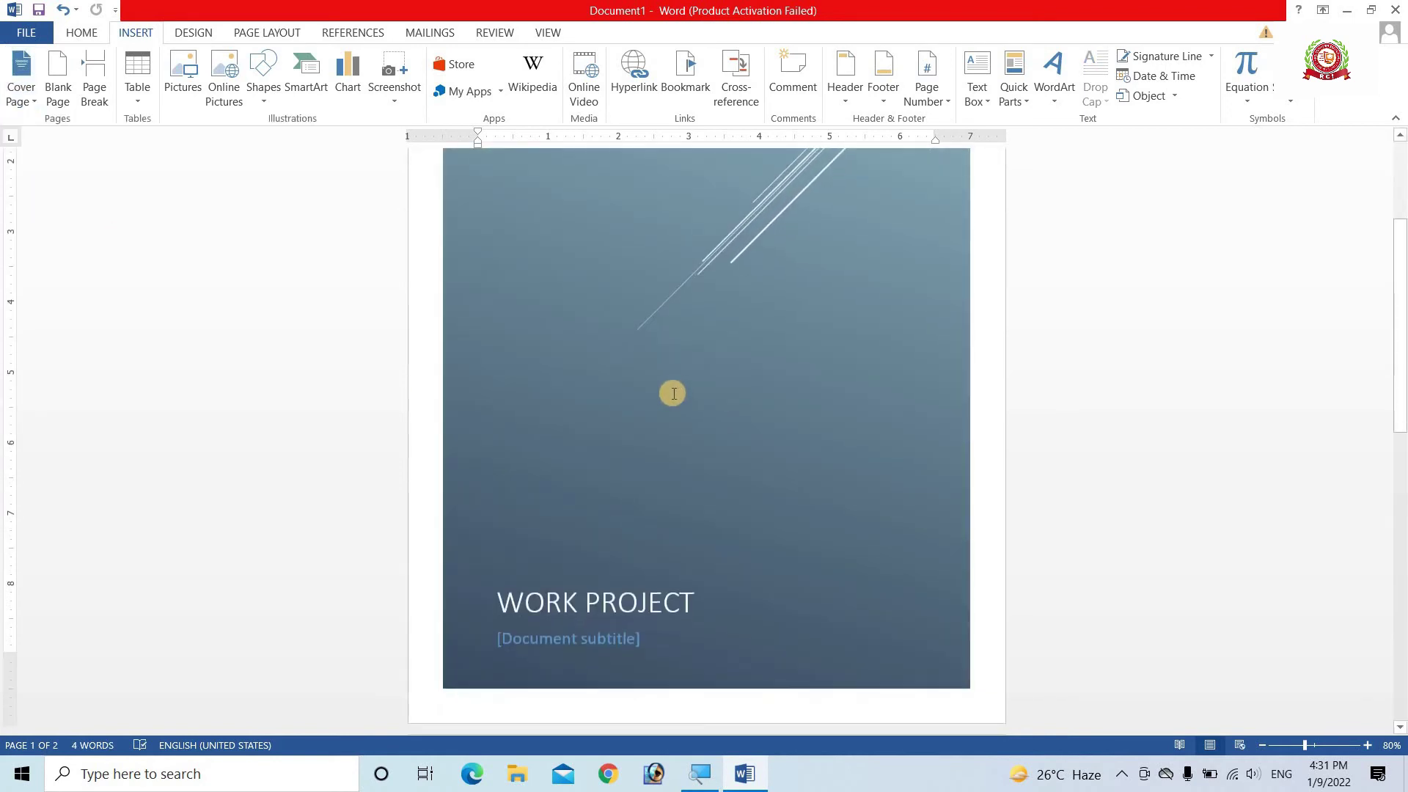
{"action": "scroll", "coordinate": [670, 376], "scroll_direction": "up", "scroll_amount": 2}
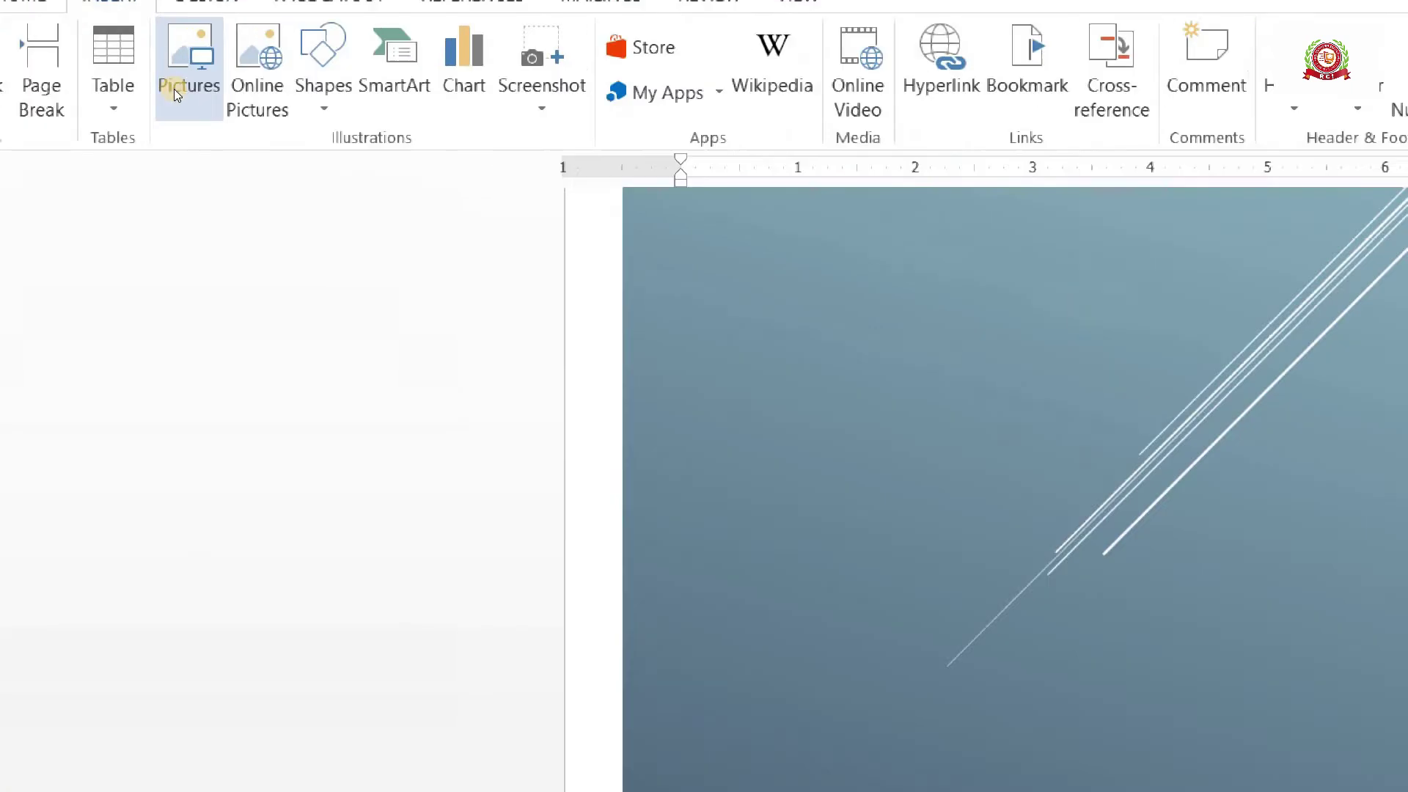
Step: Insert the blue phone illustration 001 from the img folder onto the cover
{"action": "left_click", "coordinate": [175, 88]}
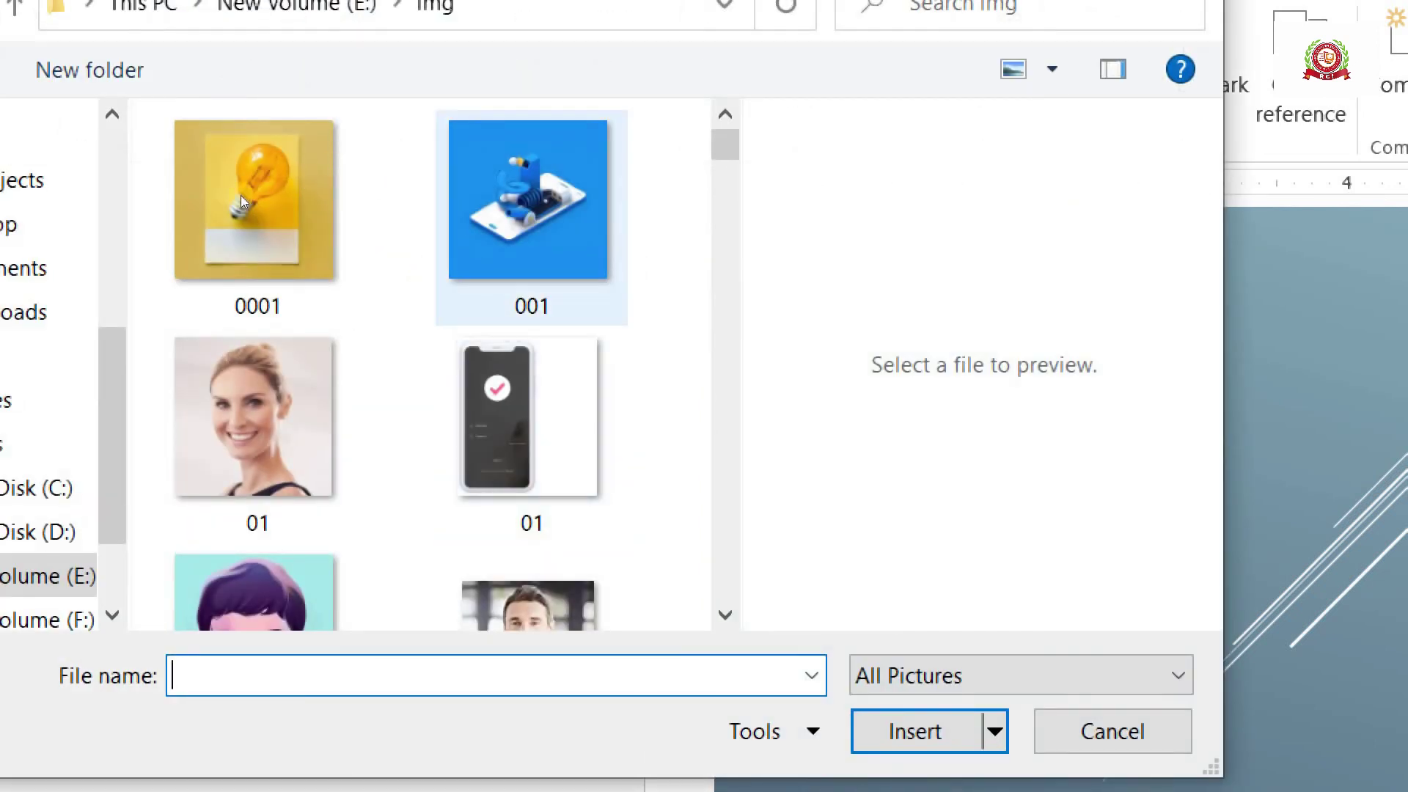
{"action": "mouse_move", "coordinate": [529, 200]}
{"action": "left_click", "coordinate": [335, 149]}
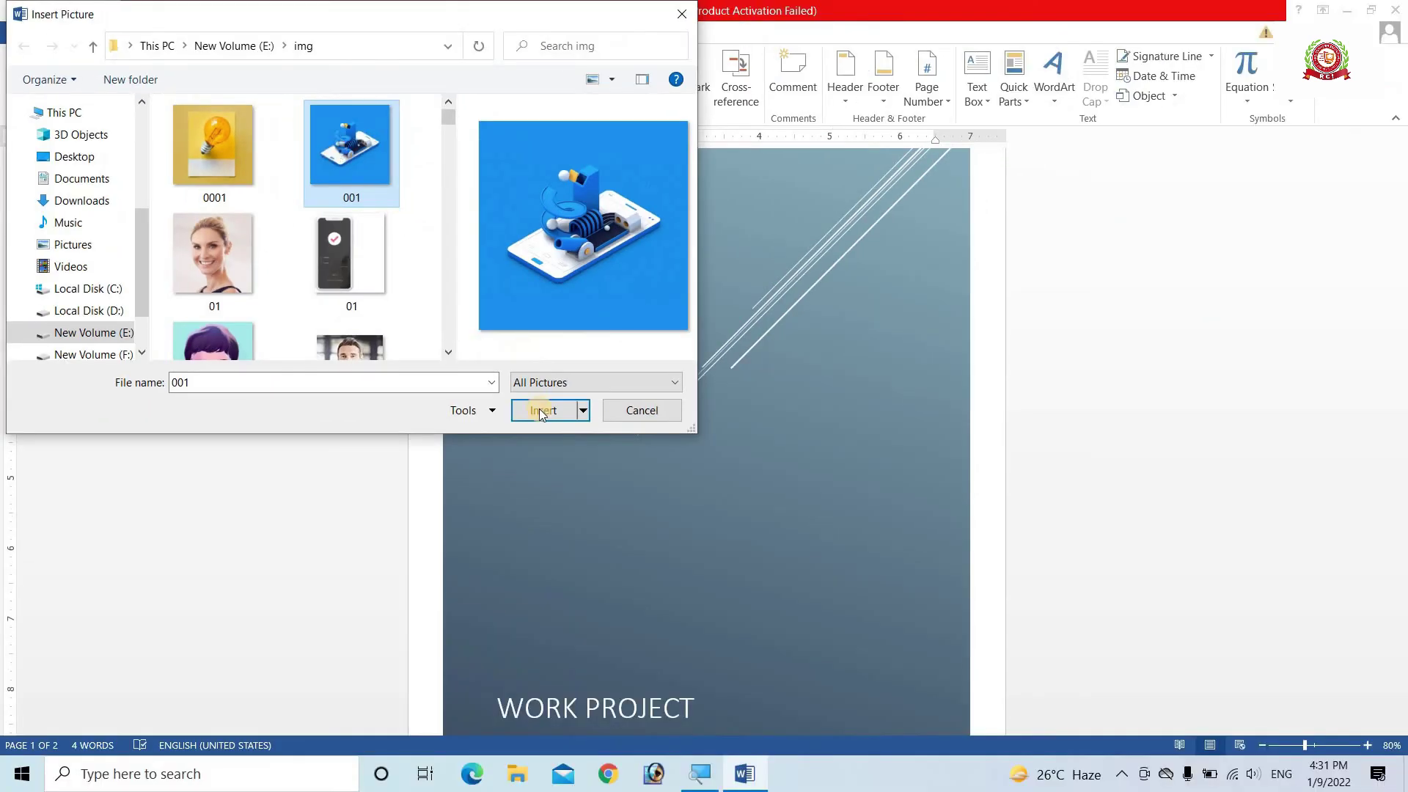
{"action": "left_click", "coordinate": [543, 410]}
{"action": "left_click", "coordinate": [817, 623]}
Step: Check the illustration sits above the WORK PROJECT title, then deselect it
{"action": "scroll", "coordinate": [750, 397], "scroll_direction": "down", "scroll_amount": 1}
{"action": "scroll", "coordinate": [749, 396], "scroll_direction": "up", "scroll_amount": 3}
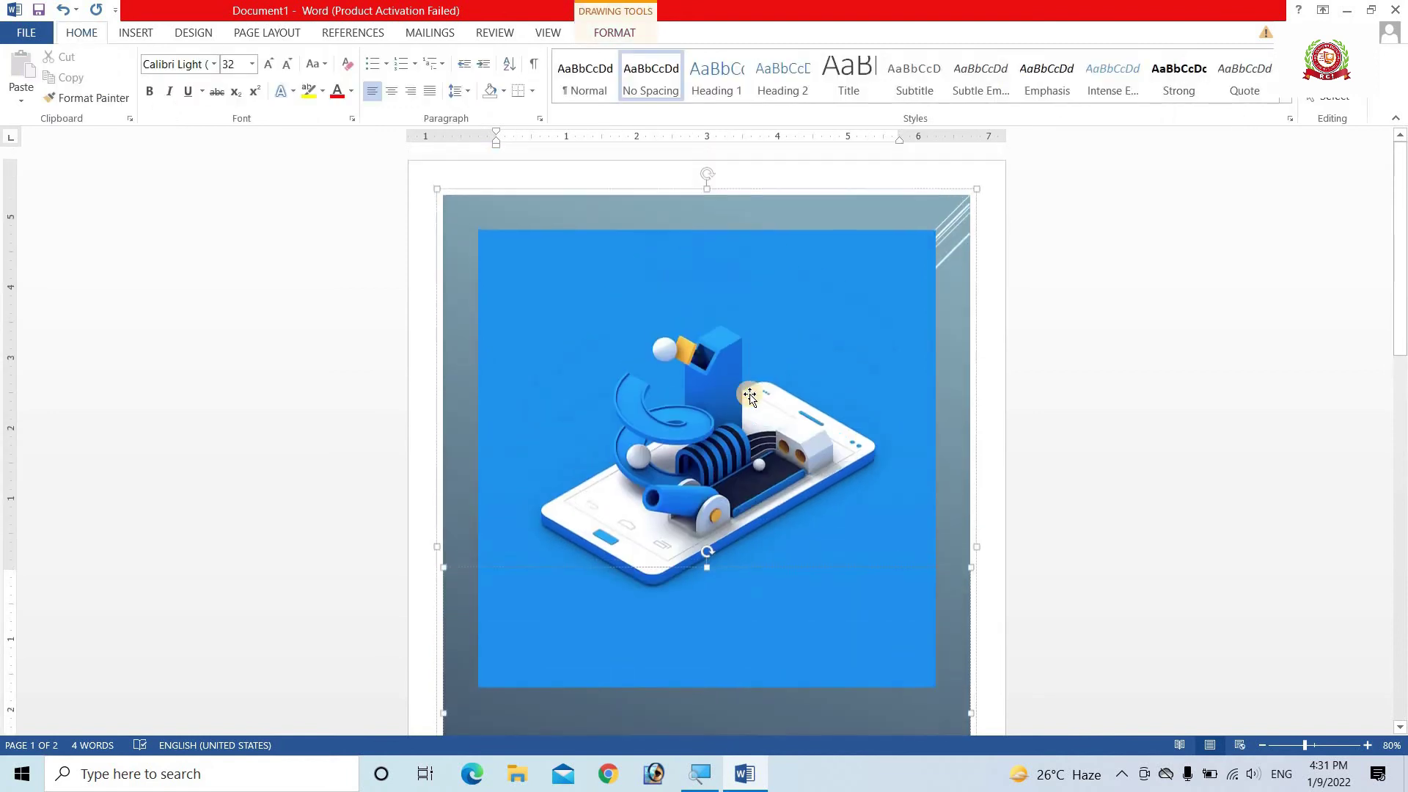
{"action": "scroll", "coordinate": [749, 367], "scroll_direction": "down", "scroll_amount": 2}
{"action": "scroll", "coordinate": [755, 429], "scroll_direction": "down", "scroll_amount": 2}
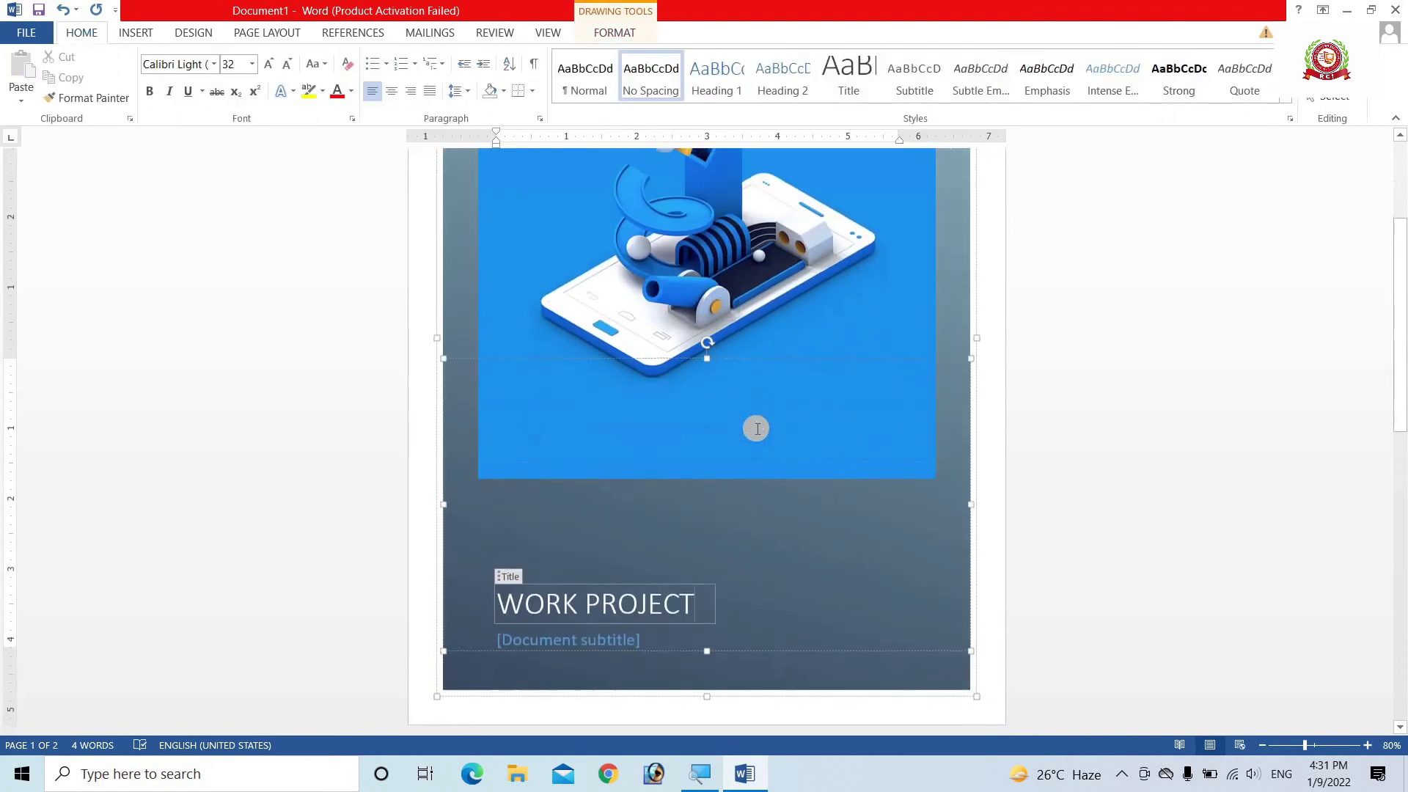
{"action": "scroll", "coordinate": [753, 427], "scroll_direction": "down", "scroll_amount": 2}
{"action": "scroll", "coordinate": [716, 462], "scroll_direction": "up", "scroll_amount": 6}
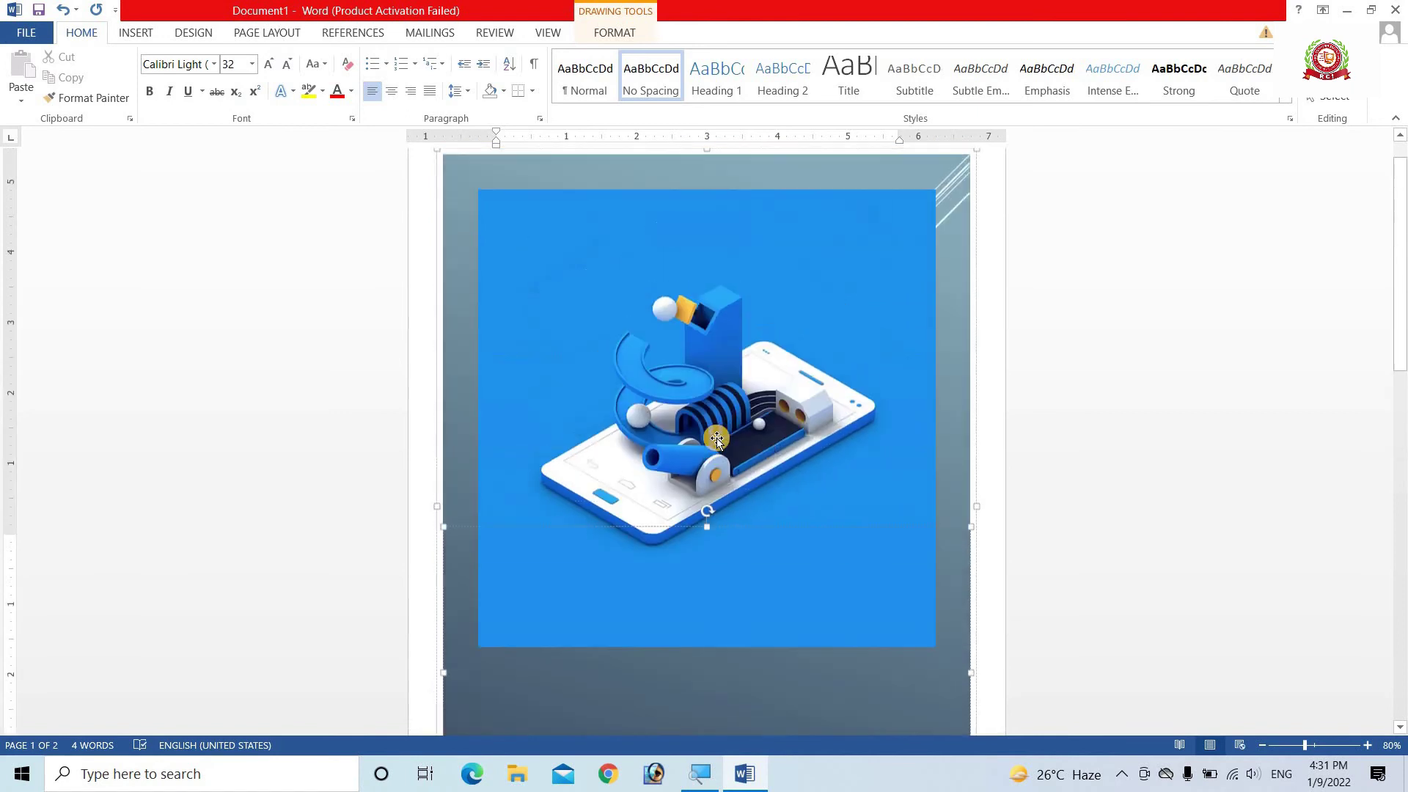
{"action": "left_click", "coordinate": [827, 351]}
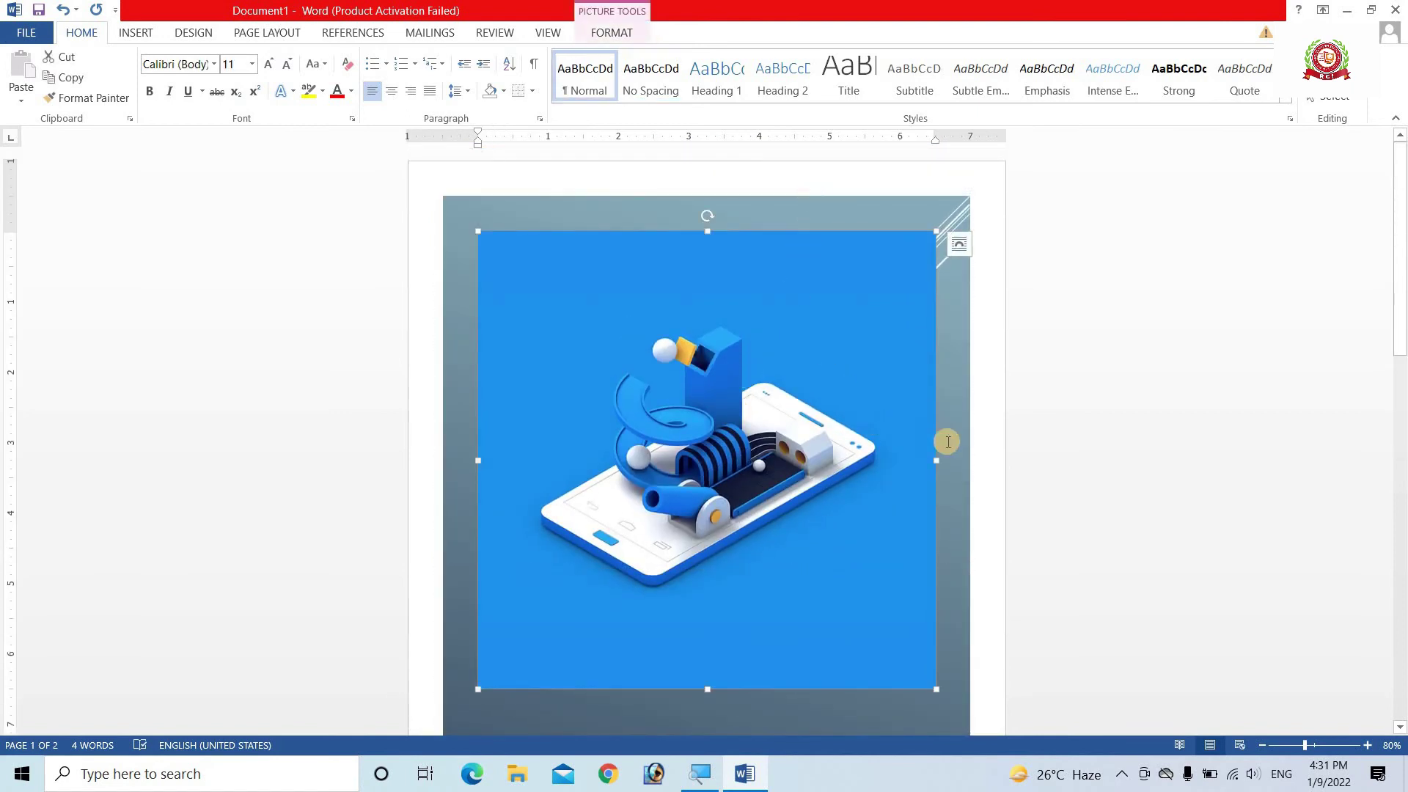
{"action": "left_click", "coordinate": [987, 386]}
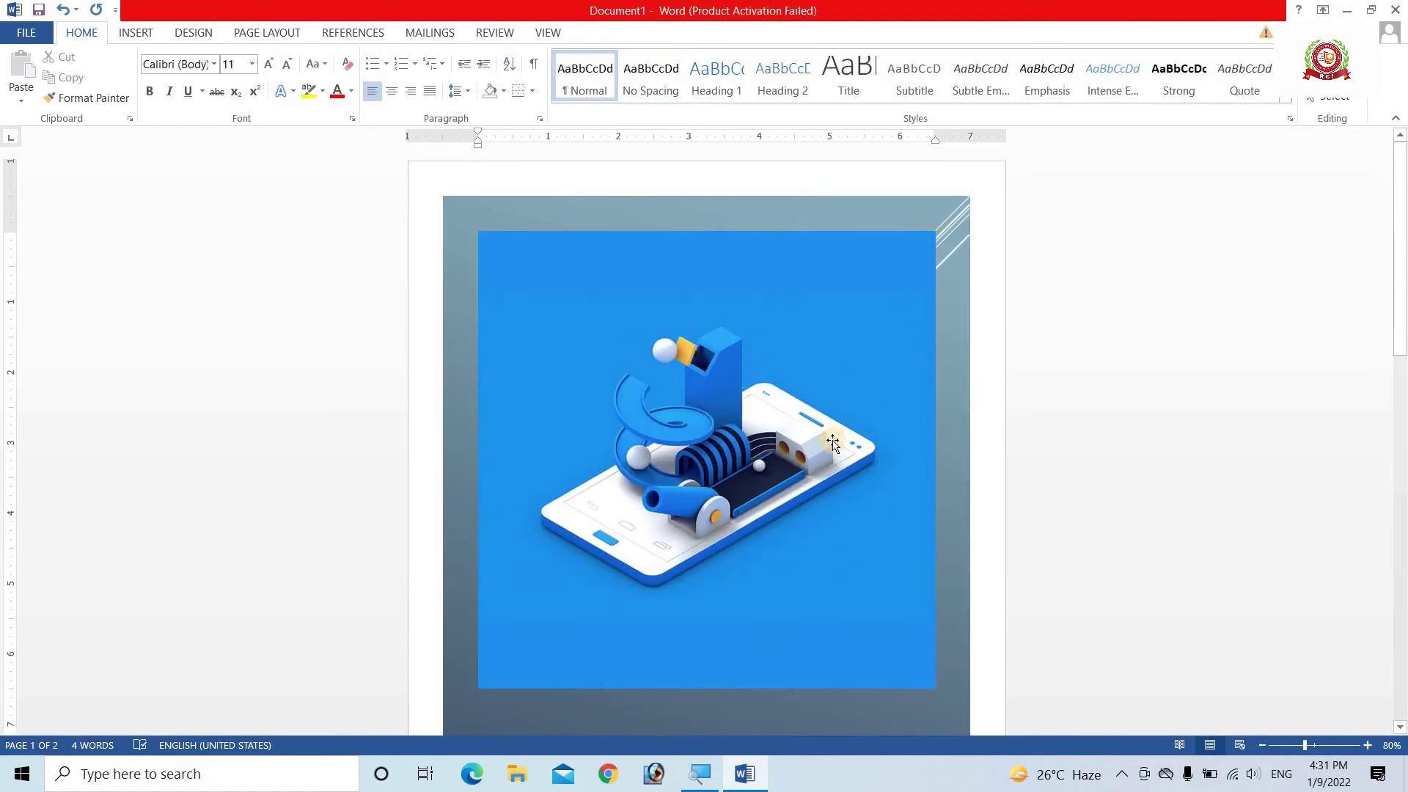
{"action": "scroll", "coordinate": [832, 443], "scroll_direction": "down", "scroll_amount": 5}
{"action": "scroll", "coordinate": [828, 462], "scroll_direction": "up", "scroll_amount": 3}
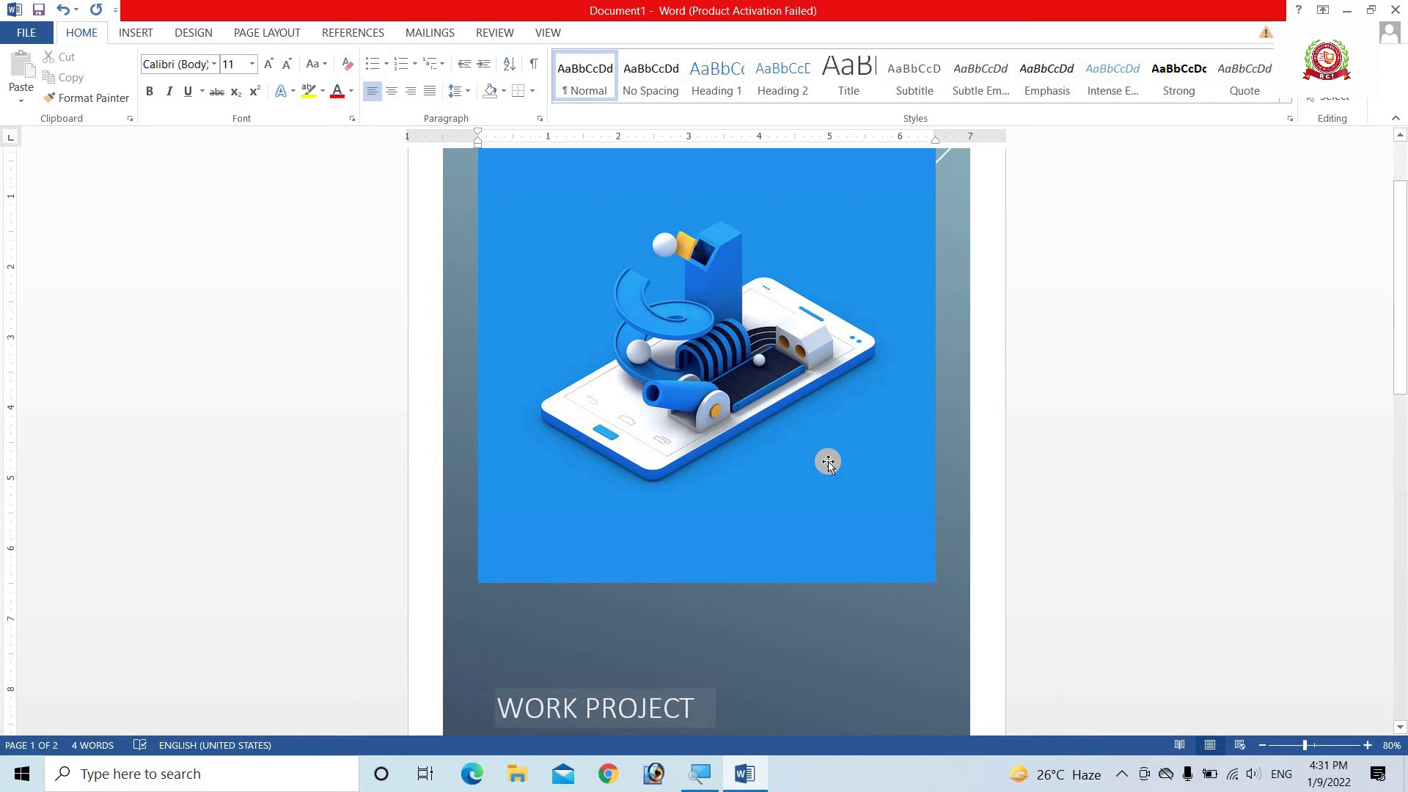
Step: Insert a Blank Page after the cover, bringing the document to 4 pages
{"action": "left_click", "coordinate": [136, 33]}
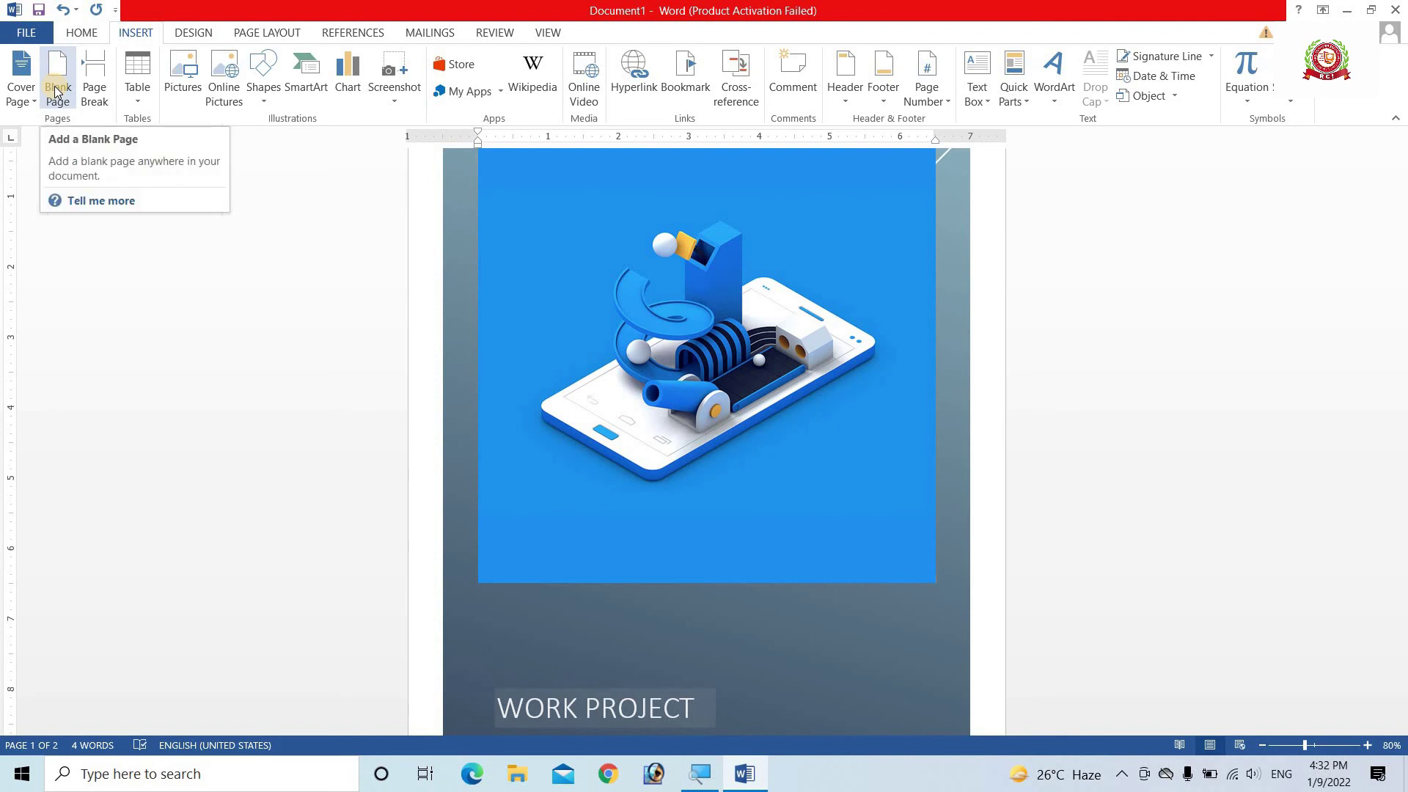
{"action": "scroll", "coordinate": [640, 470], "scroll_direction": "down", "scroll_amount": 2}
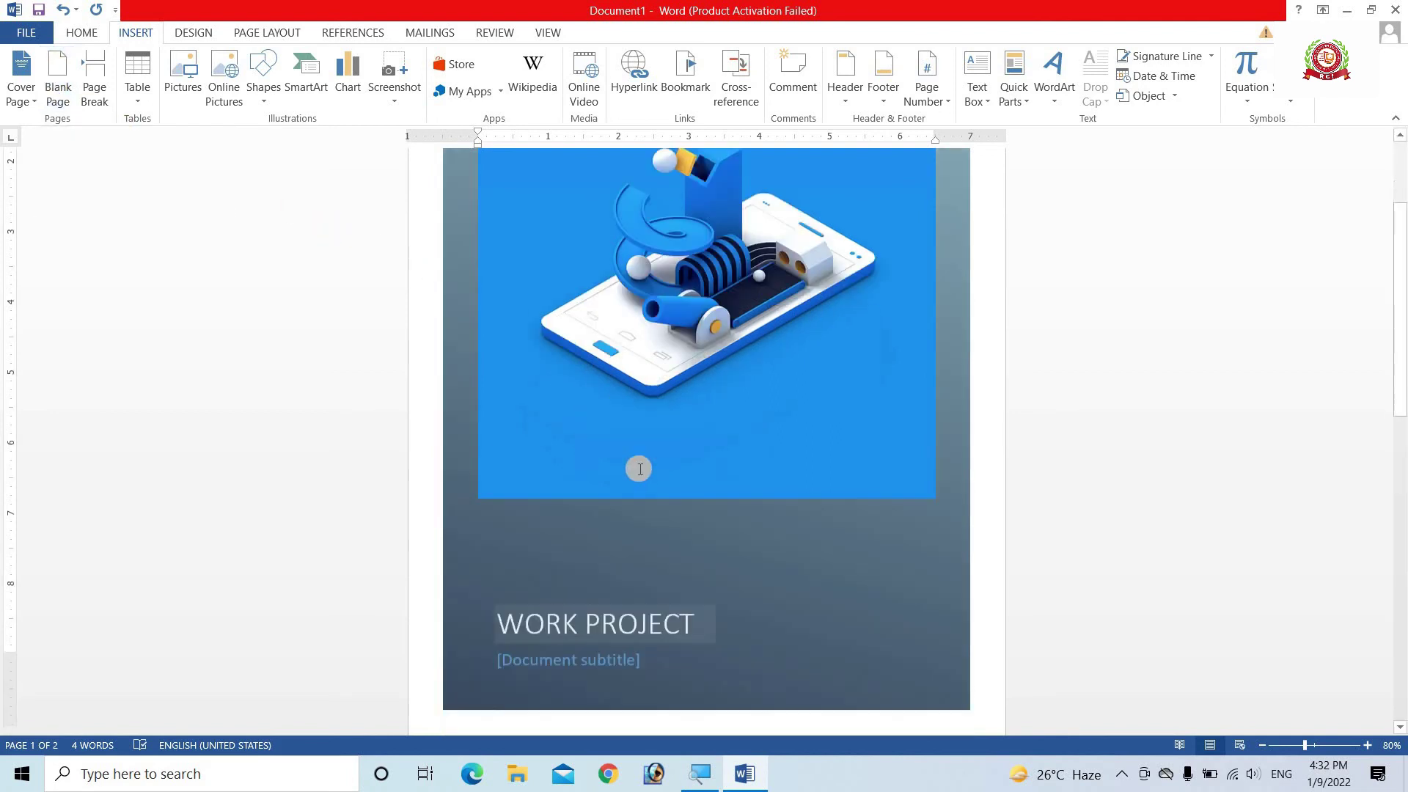
{"action": "scroll", "coordinate": [639, 469], "scroll_direction": "down", "scroll_amount": 8}
{"action": "scroll", "coordinate": [644, 286], "scroll_direction": "up", "scroll_amount": 3}
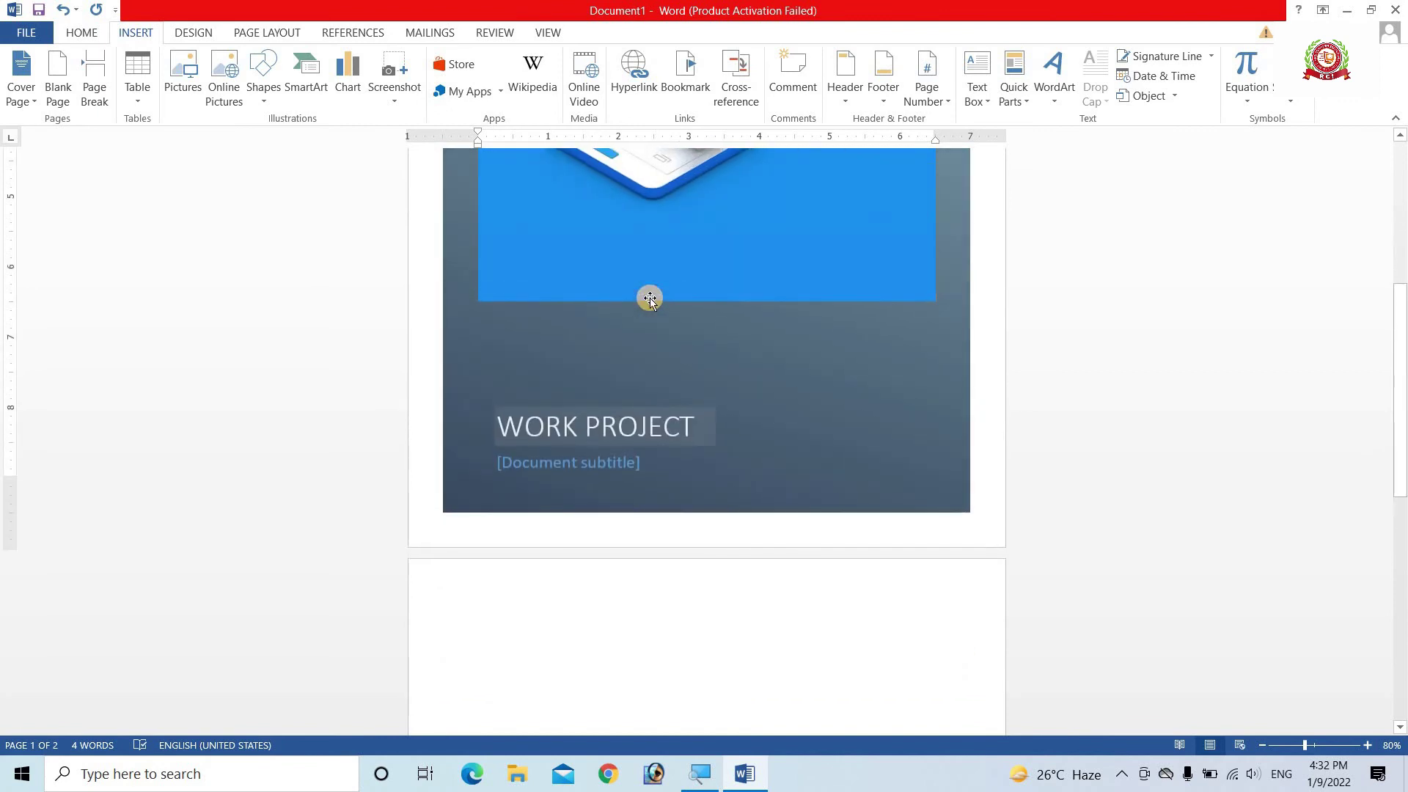
{"action": "scroll", "coordinate": [638, 381], "scroll_direction": "down", "scroll_amount": 3}
{"action": "scroll", "coordinate": [594, 513], "scroll_direction": "down", "scroll_amount": 4}
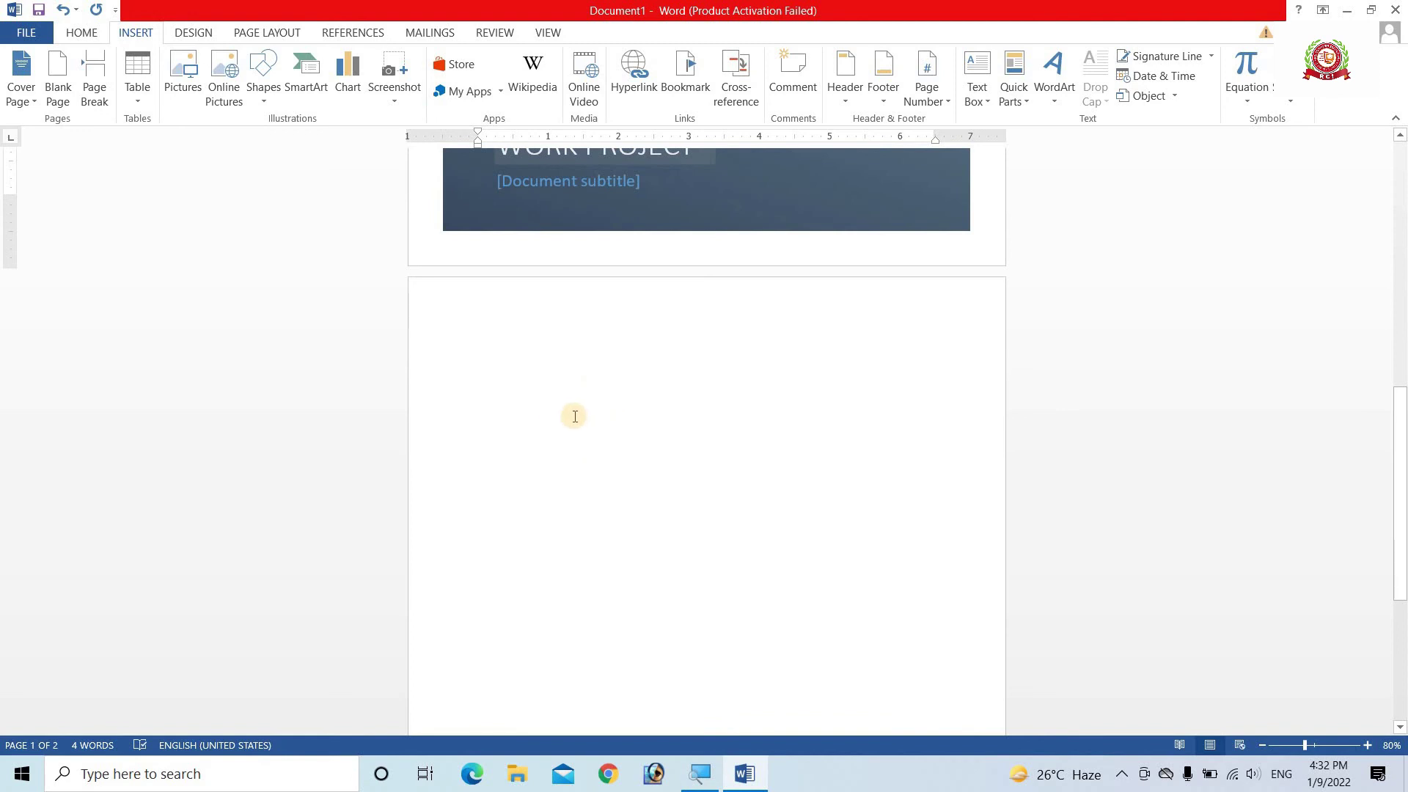
{"action": "left_click", "coordinate": [58, 96]}
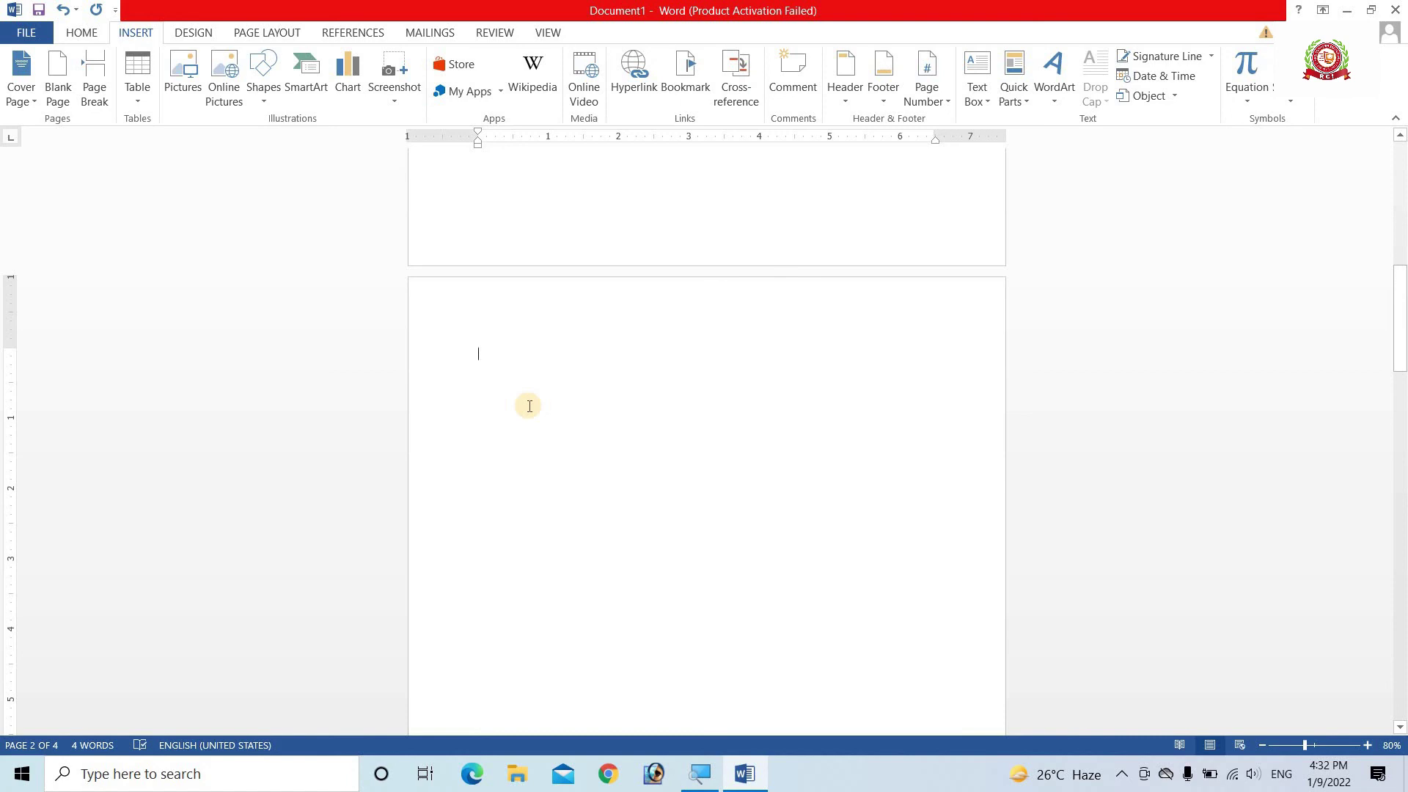
Step: Add a page break, extending the document from four to five pages, then return to page one
{"action": "left_click", "coordinate": [96, 91]}
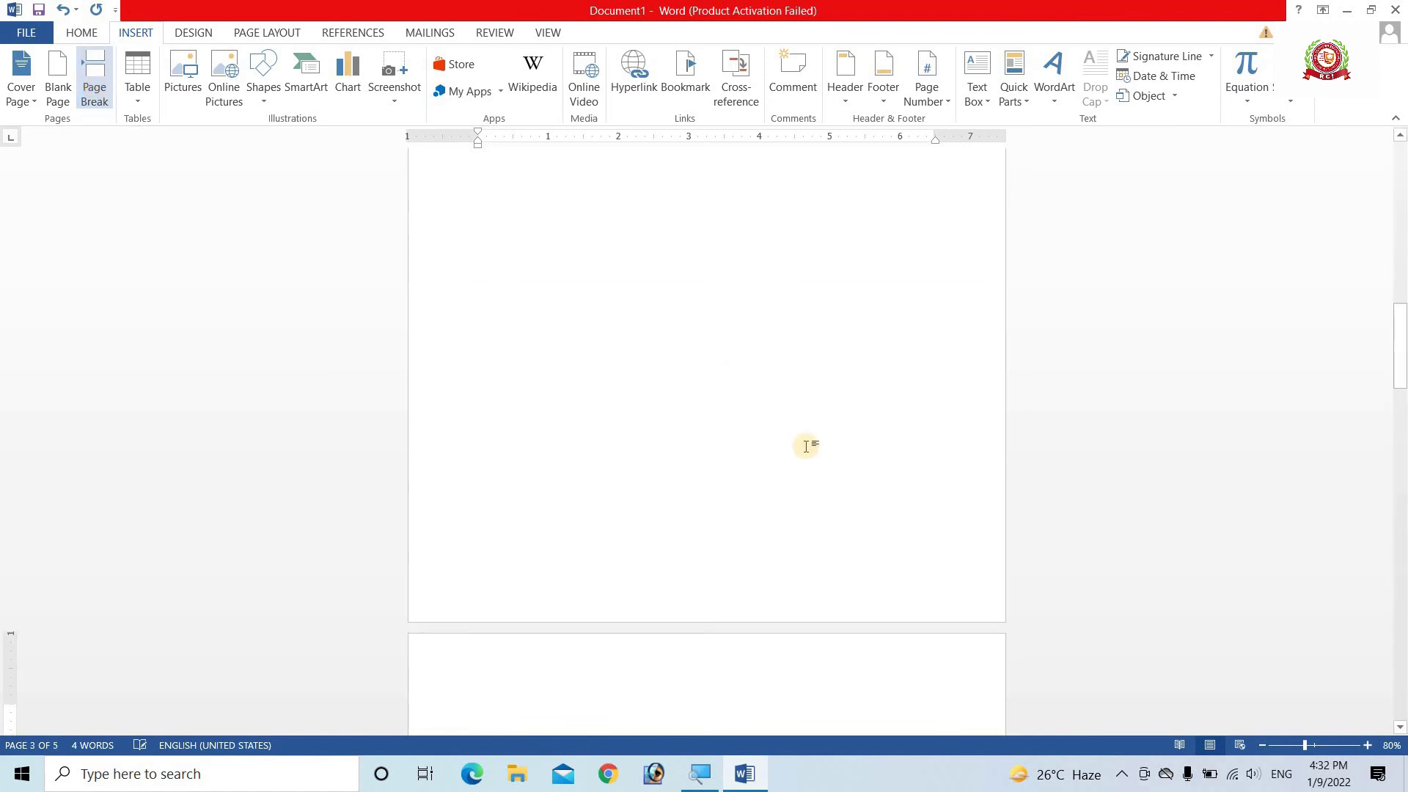
{"action": "scroll", "coordinate": [570, 570], "scroll_direction": "up", "scroll_amount": 2}
{"action": "scroll", "coordinate": [570, 569], "scroll_direction": "up", "scroll_amount": 2}
{"action": "scroll", "coordinate": [570, 569], "scroll_direction": "up", "scroll_amount": 2}
{"action": "scroll", "coordinate": [569, 569], "scroll_direction": "up", "scroll_amount": 3}
{"action": "scroll", "coordinate": [569, 569], "scroll_direction": "up", "scroll_amount": 3}
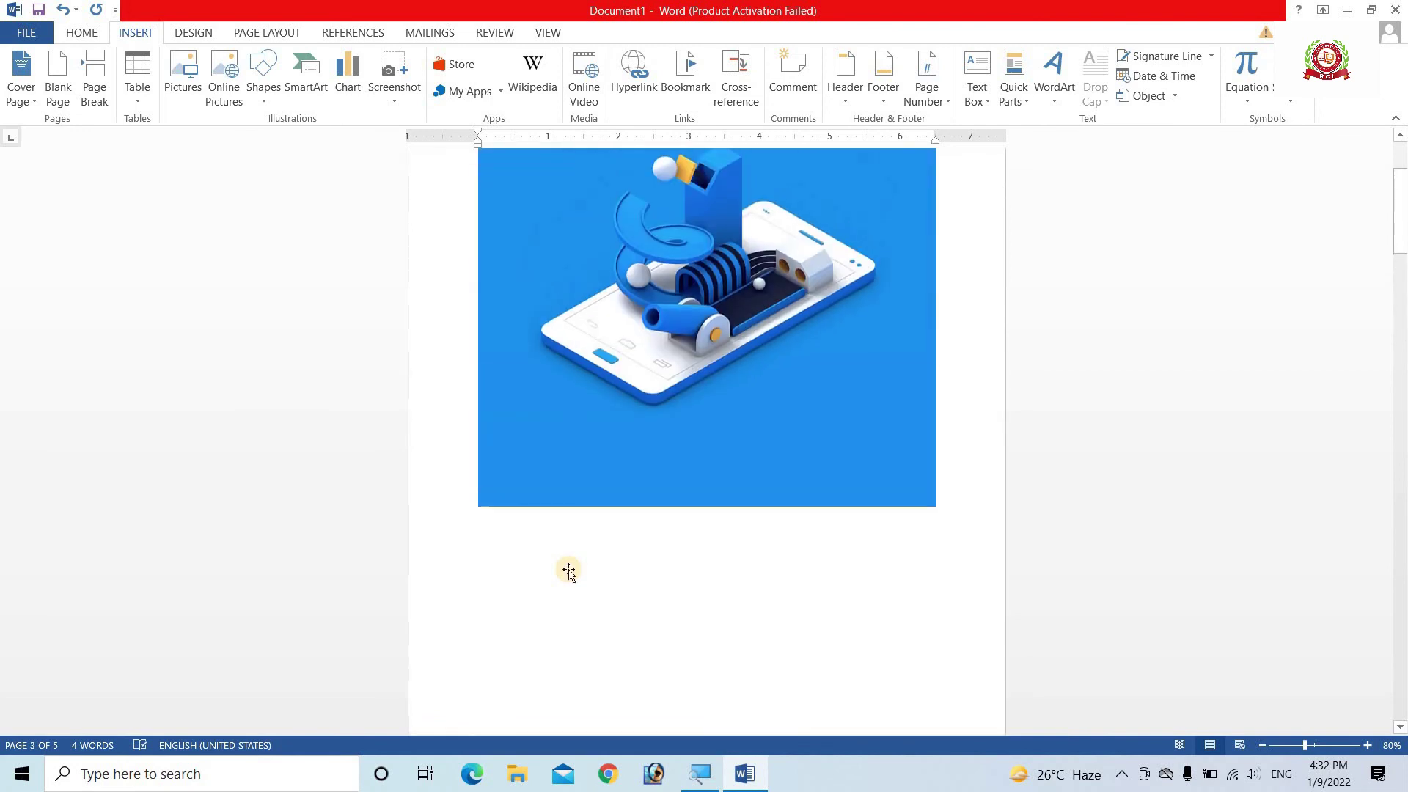
{"action": "scroll", "coordinate": [569, 569], "scroll_direction": "up", "scroll_amount": 4}
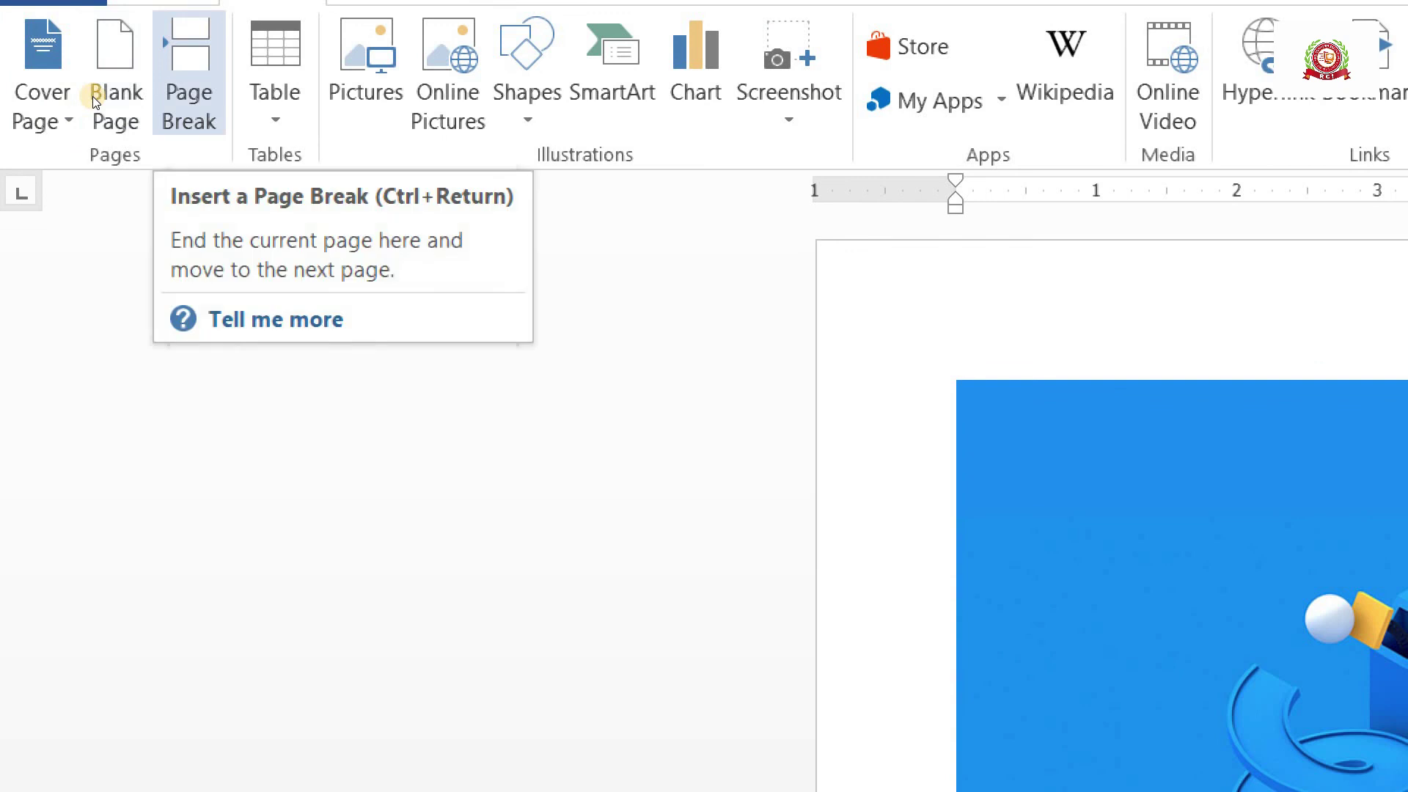
{"action": "left_click", "coordinate": [161, 64]}
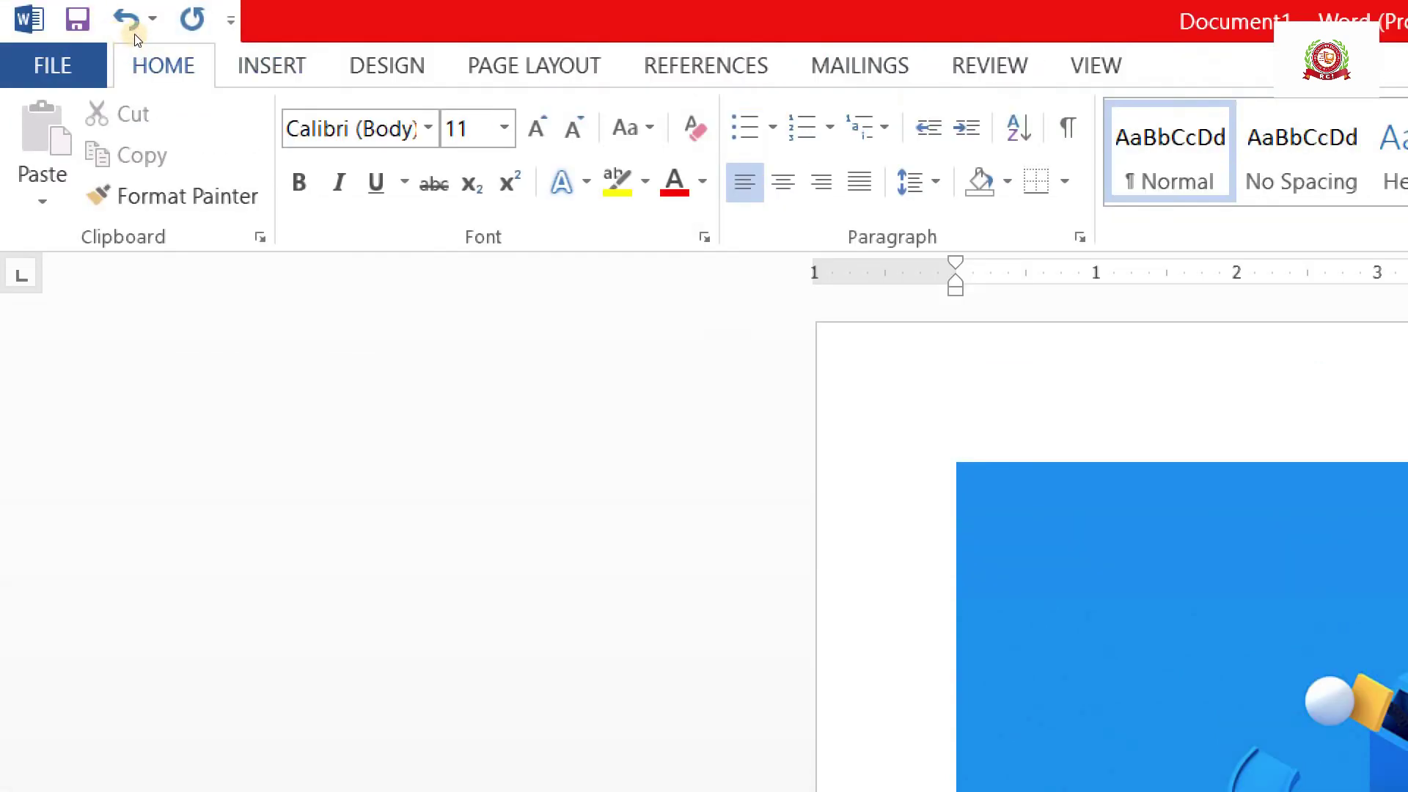
{"action": "scroll", "coordinate": [90, 65], "scroll_direction": "down", "scroll_amount": 1}
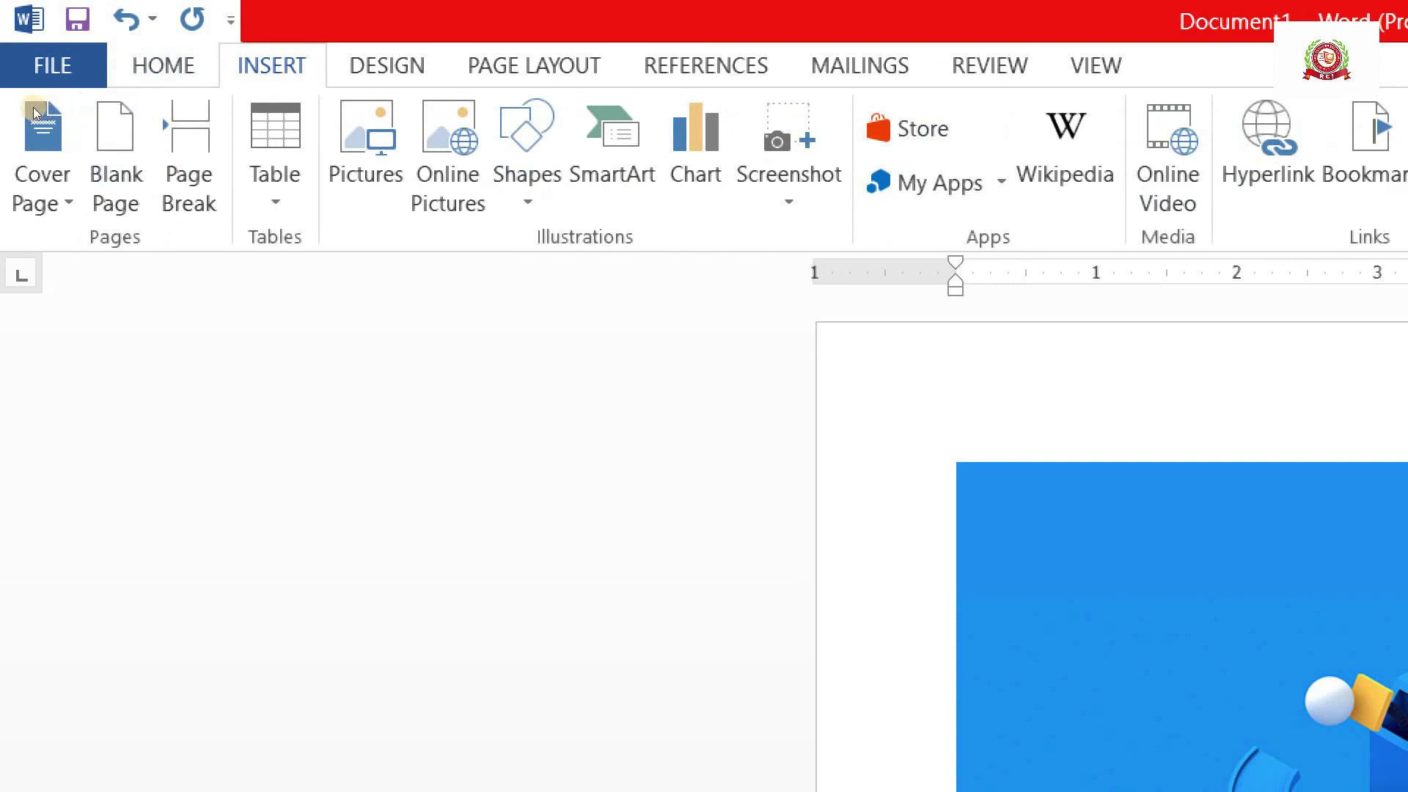